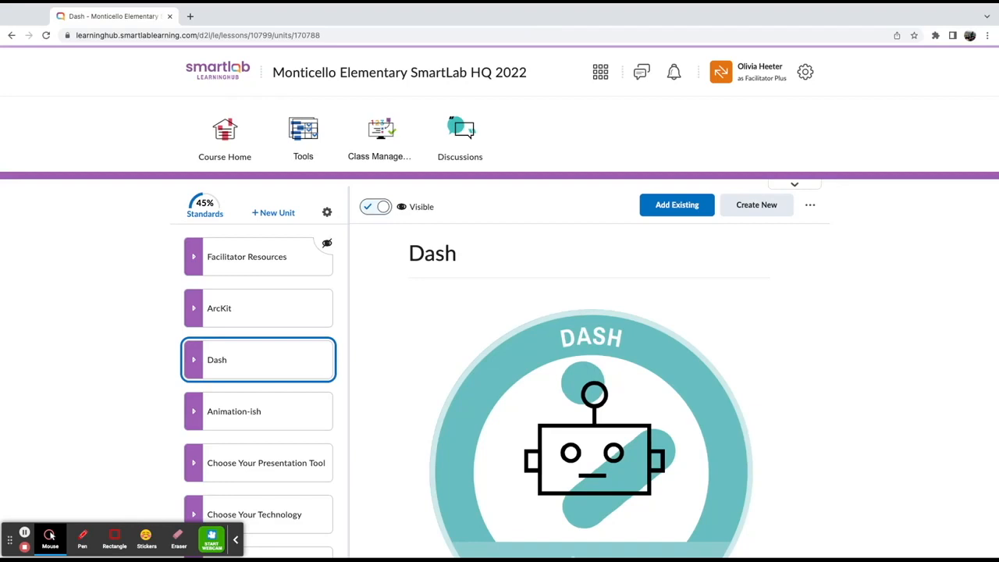
- Open the ArcKit unit from the course's unit list to view its page
{"action": "scroll", "coordinate": [297, 386], "scroll_direction": "down", "scroll_amount": 1}
{"action": "scroll", "coordinate": [295, 383], "scroll_direction": "up", "scroll_amount": 1}
{"action": "left_click", "coordinate": [245, 307]}
{"action": "left_click", "coordinate": [193, 310]}
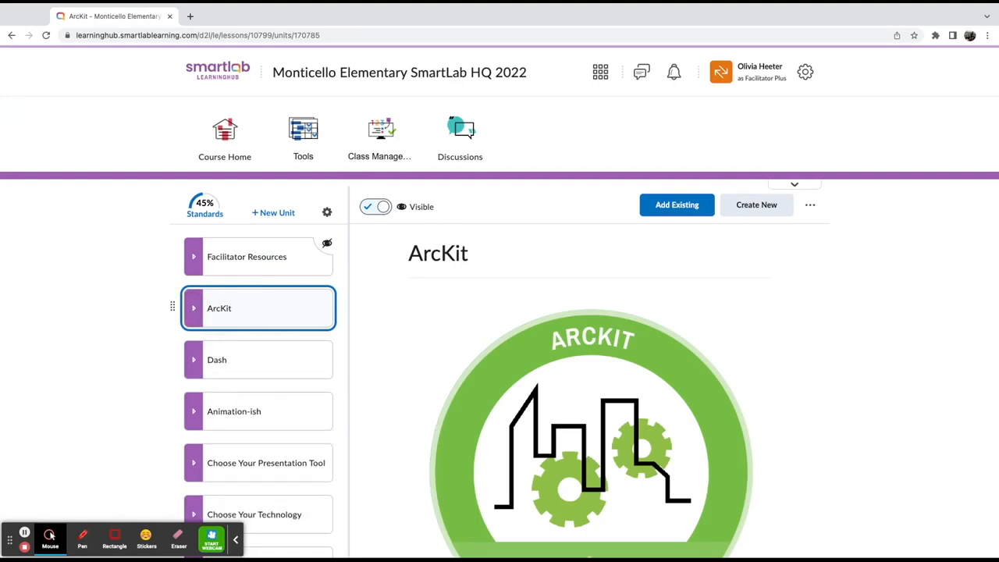
- Create a new unit named "Technology X" with an empty description, then save and close it
{"action": "left_click", "coordinate": [279, 218]}
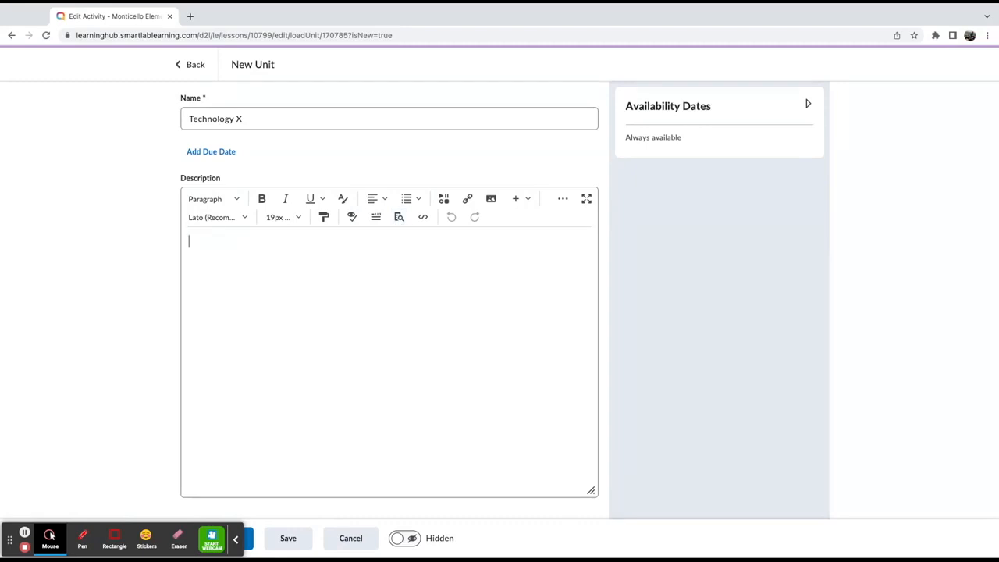
{"action": "left_click", "coordinate": [10, 544]}
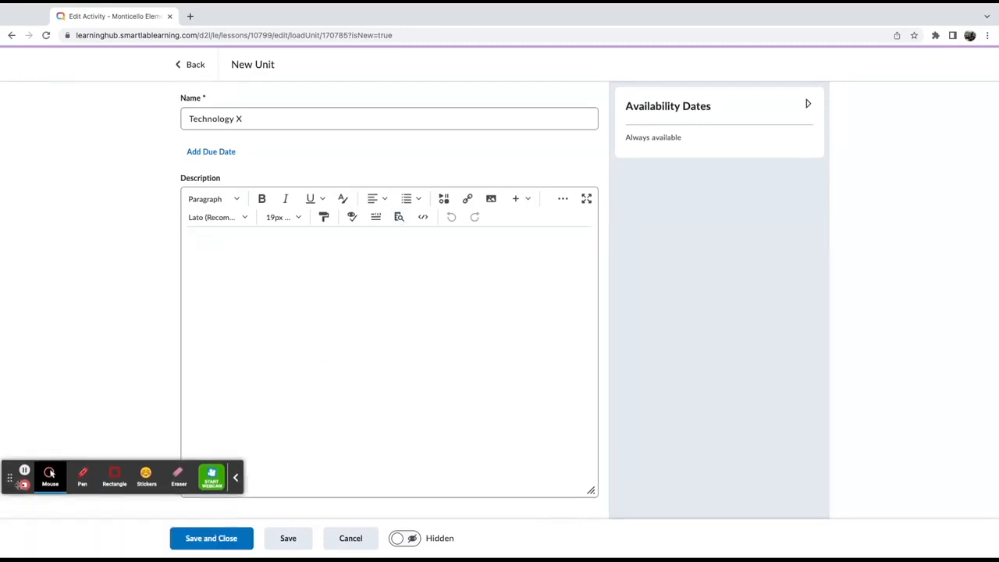
{"action": "left_click", "coordinate": [200, 542]}
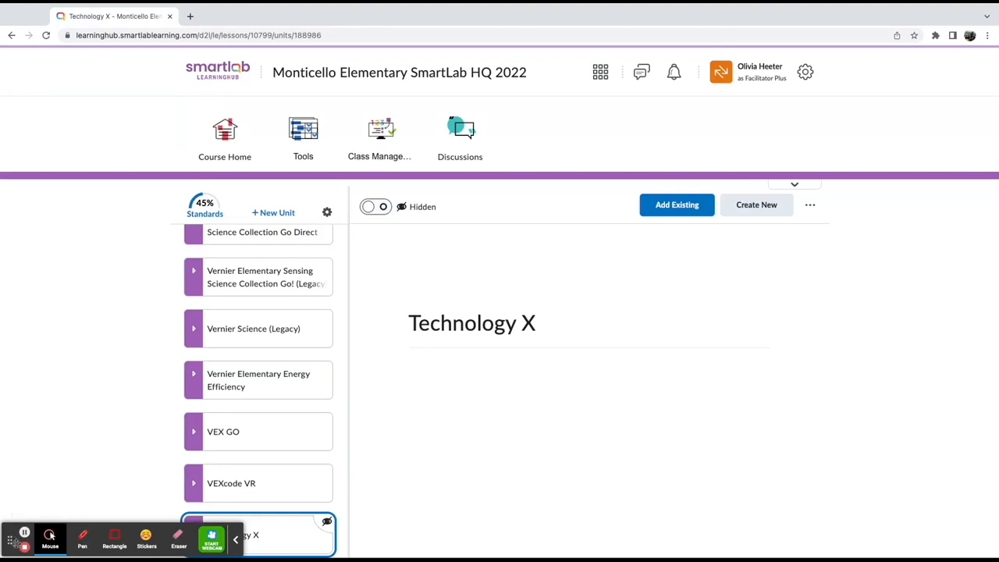
- Make the Technology X unit visible and move it directly above VEX GO in the unit list
{"action": "left_click_drag", "start_coordinate": [15, 543], "coordinate": [16, 544]}
{"action": "left_click_drag", "start_coordinate": [11, 493], "coordinate": [13, 474]}
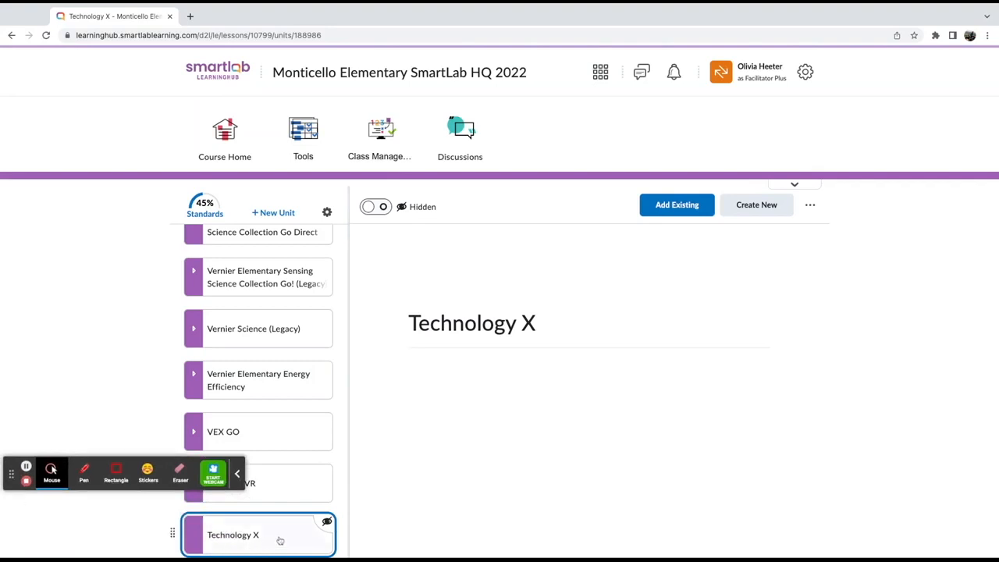
{"action": "left_click", "coordinate": [375, 206]}
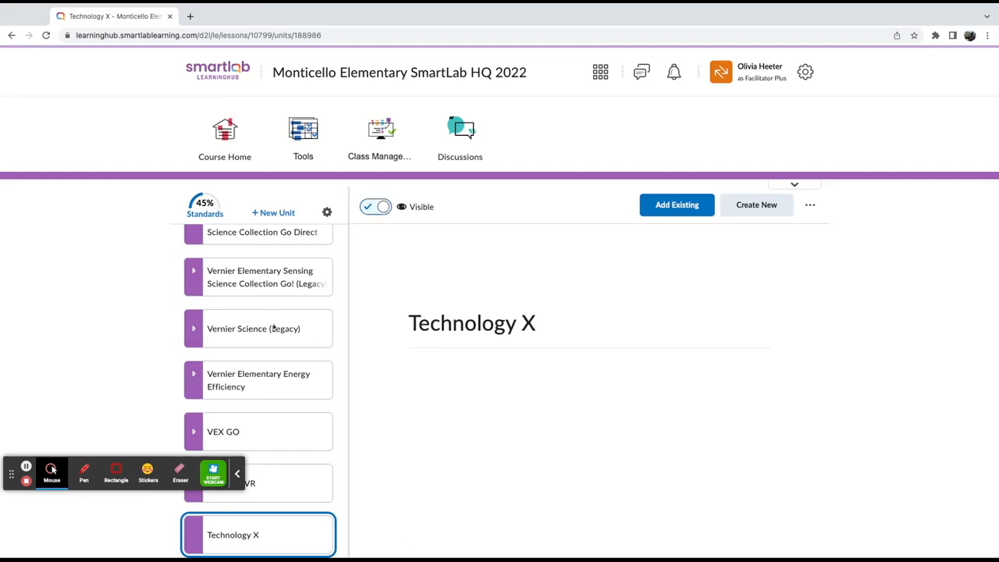
{"action": "left_click", "coordinate": [172, 532]}
{"action": "left_click_drag", "start_coordinate": [172, 532], "coordinate": [165, 381]}
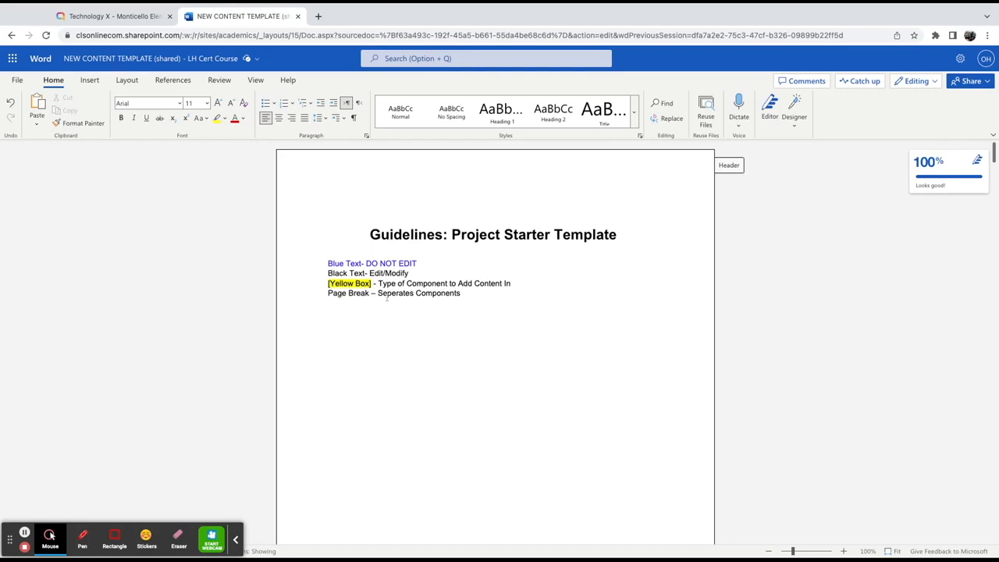
- Read the project starter template's guidelines and its The Challenge and Explore Technology sections
{"action": "left_click", "coordinate": [522, 340]}
{"action": "scroll", "coordinate": [539, 317], "scroll_direction": "down", "scroll_amount": 10}
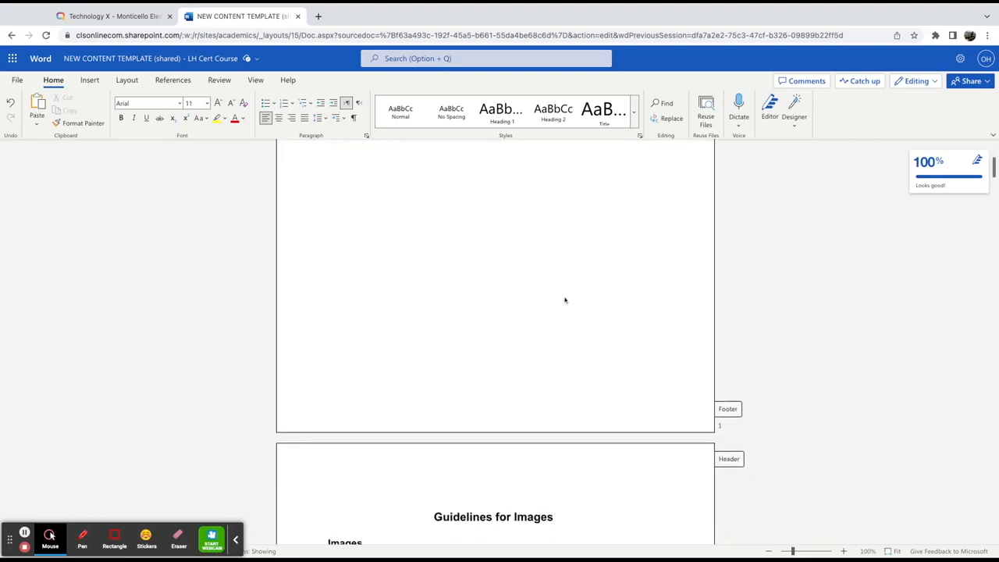
{"action": "scroll", "coordinate": [564, 300], "scroll_direction": "down", "scroll_amount": 5}
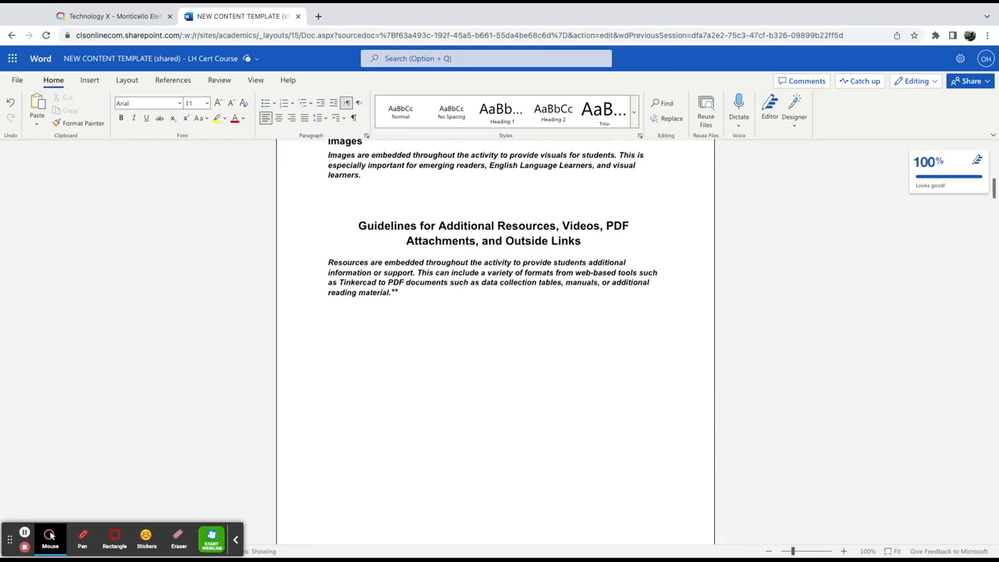
{"action": "scroll", "coordinate": [495, 343], "scroll_direction": "down", "scroll_amount": 8}
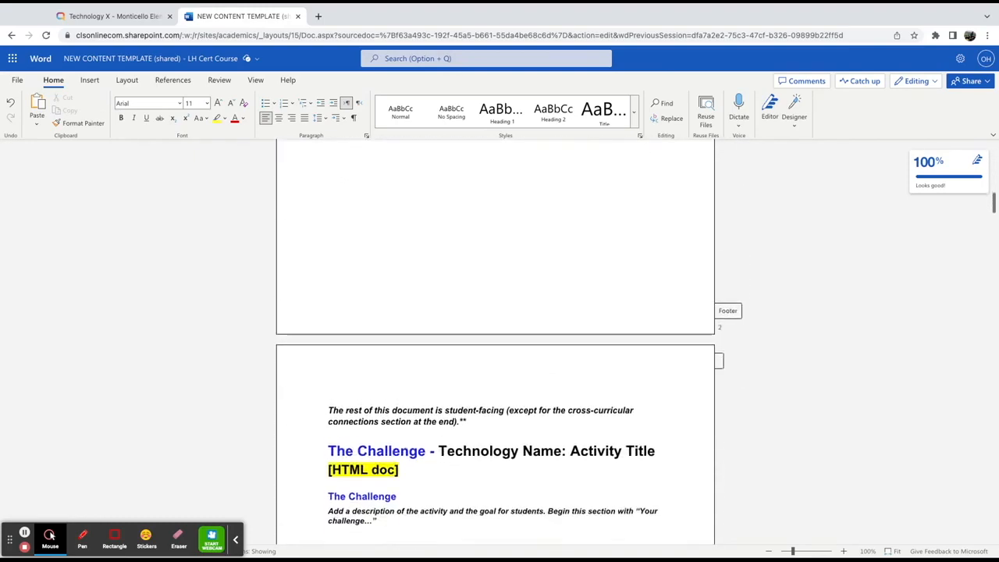
{"action": "scroll", "coordinate": [494, 336], "scroll_direction": "down", "scroll_amount": 5}
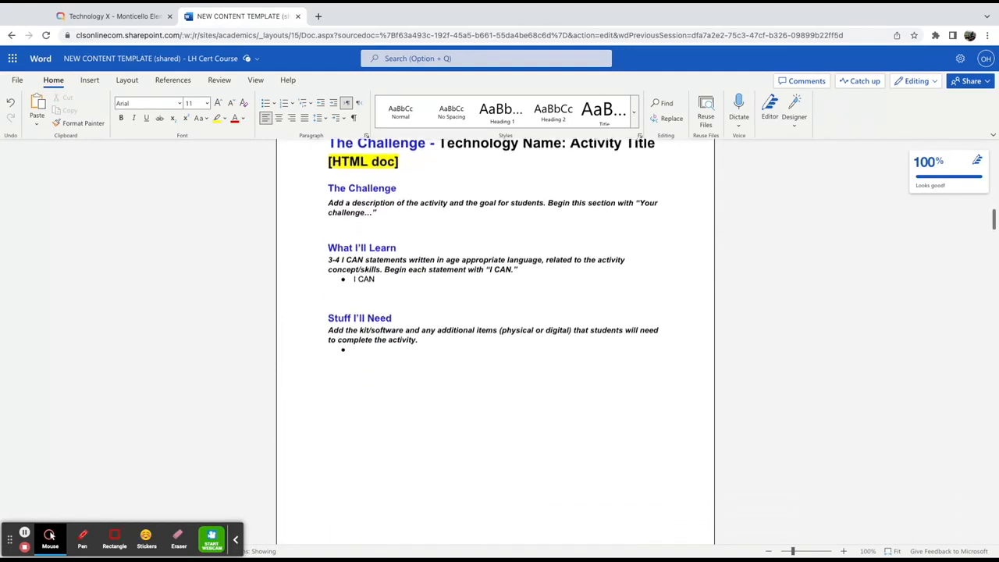
{"action": "scroll", "coordinate": [494, 341], "scroll_direction": "down", "scroll_amount": 6}
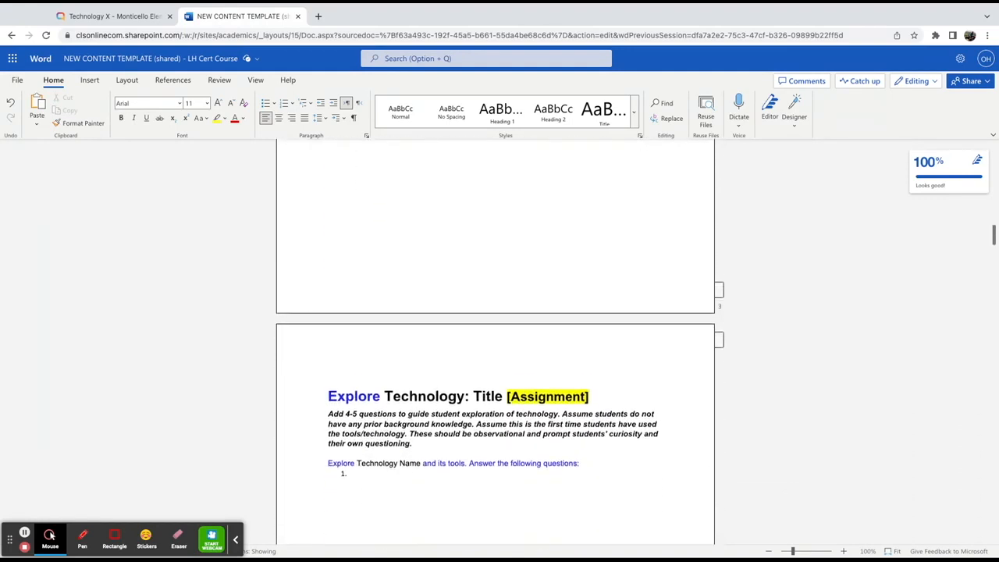
{"action": "scroll", "coordinate": [495, 341], "scroll_direction": "down", "scroll_amount": 5}
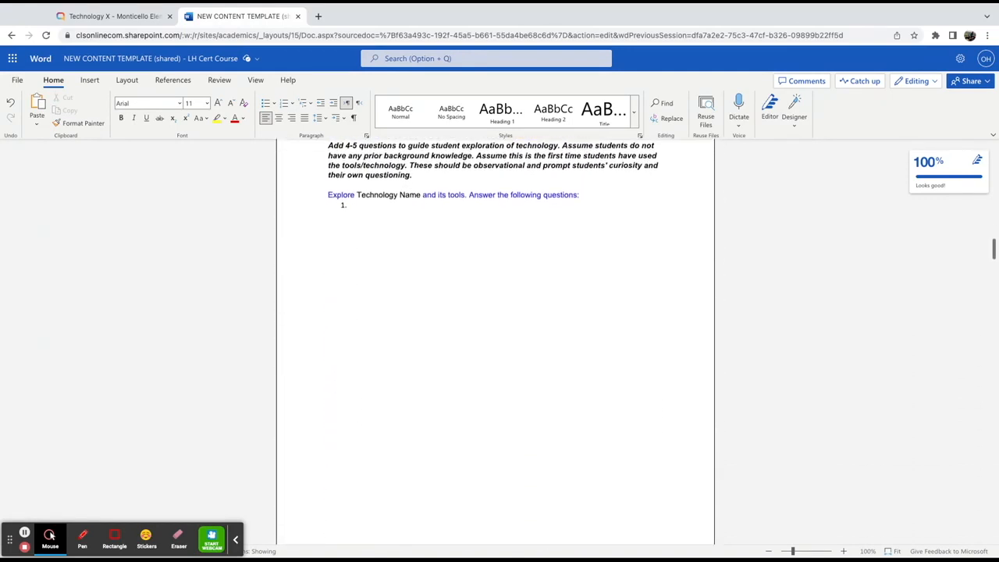
- Review the template's Information About Technology Name section, from the map example through Explore On Your Own
{"action": "scroll", "coordinate": [494, 341], "scroll_direction": "down", "scroll_amount": 5}
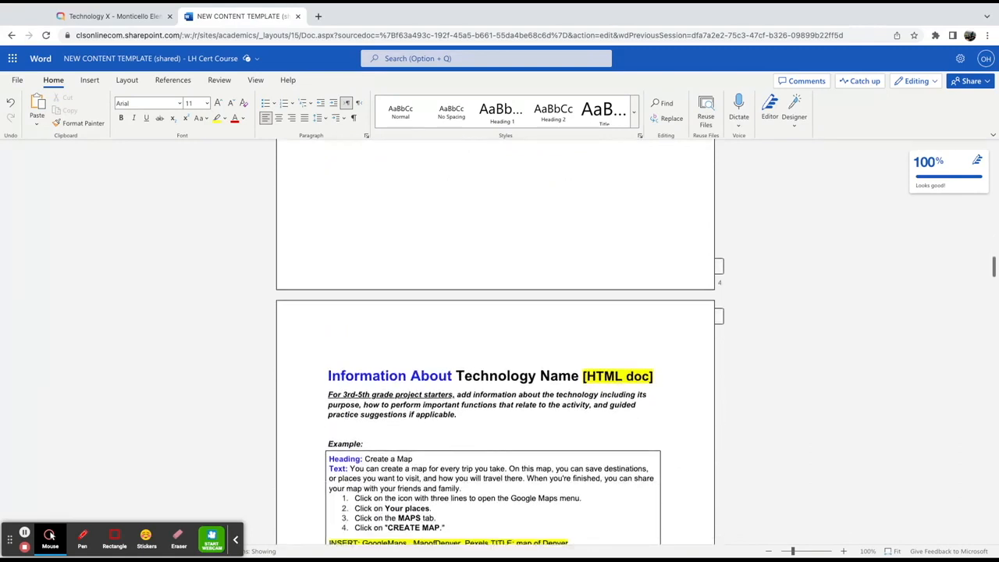
{"action": "scroll", "coordinate": [494, 341], "scroll_direction": "down", "scroll_amount": 4}
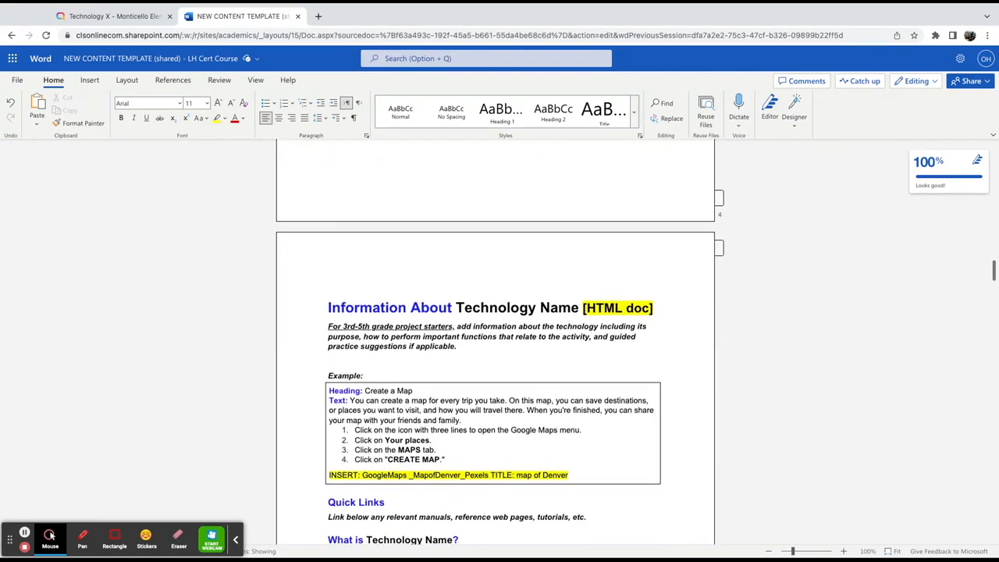
{"action": "scroll", "coordinate": [495, 340], "scroll_direction": "down", "scroll_amount": 2}
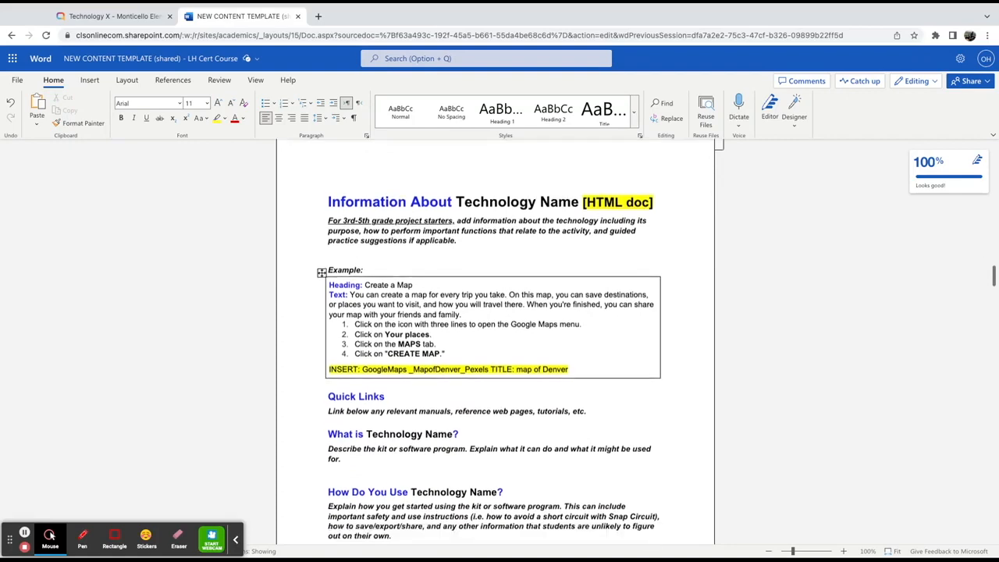
{"action": "scroll", "coordinate": [494, 341], "scroll_direction": "down", "scroll_amount": 1}
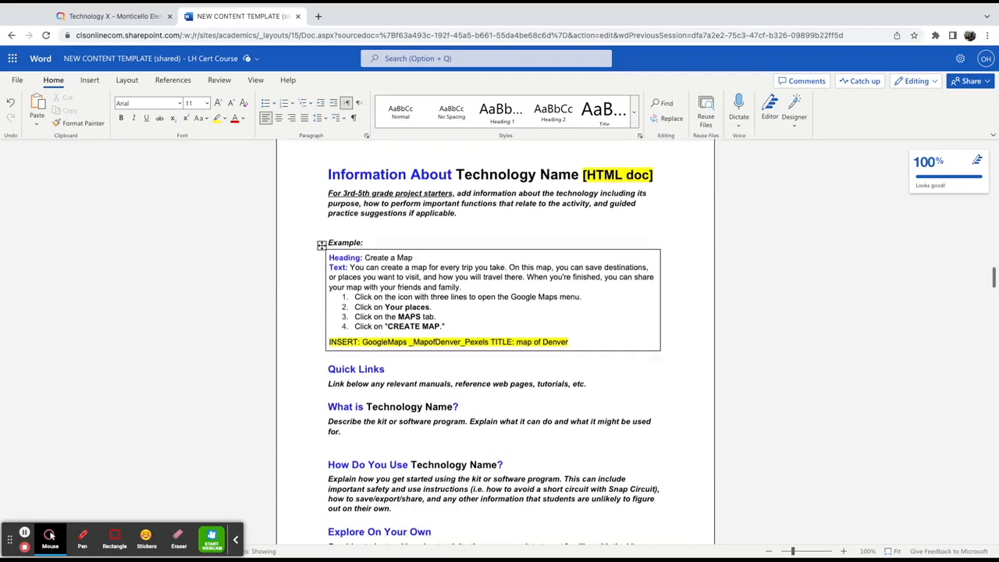
{"action": "scroll", "coordinate": [494, 341], "scroll_direction": "down", "scroll_amount": 2}
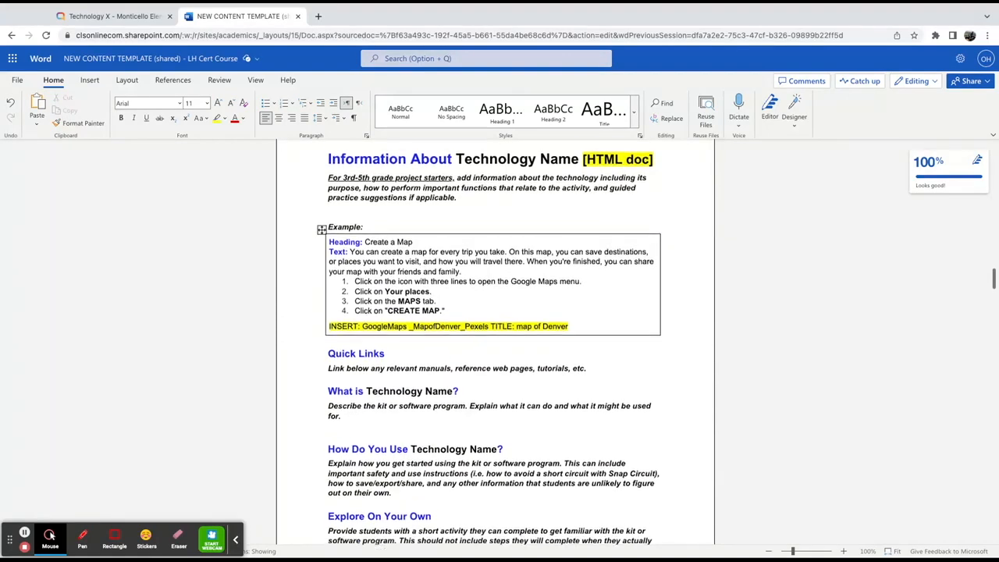
{"action": "scroll", "coordinate": [494, 341], "scroll_direction": "down", "scroll_amount": 3}
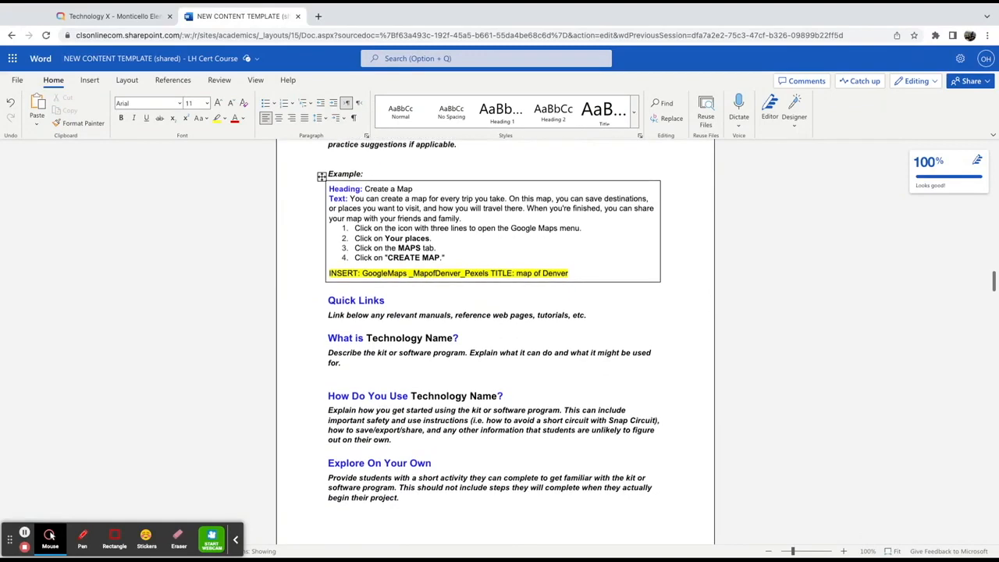
{"action": "scroll", "coordinate": [495, 344], "scroll_direction": "down", "scroll_amount": 5}
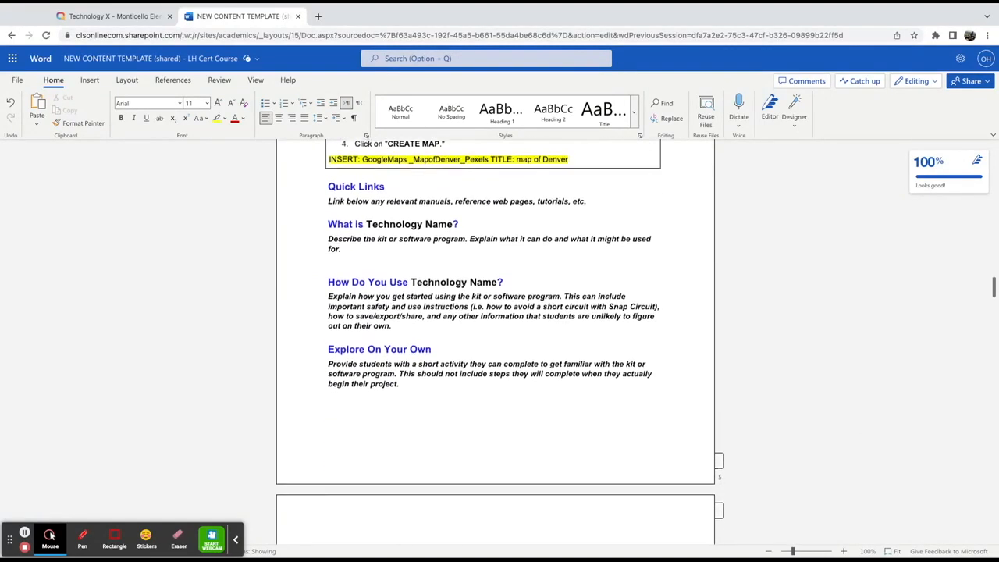
{"action": "scroll", "coordinate": [495, 344], "scroll_direction": "down", "scroll_amount": 1}
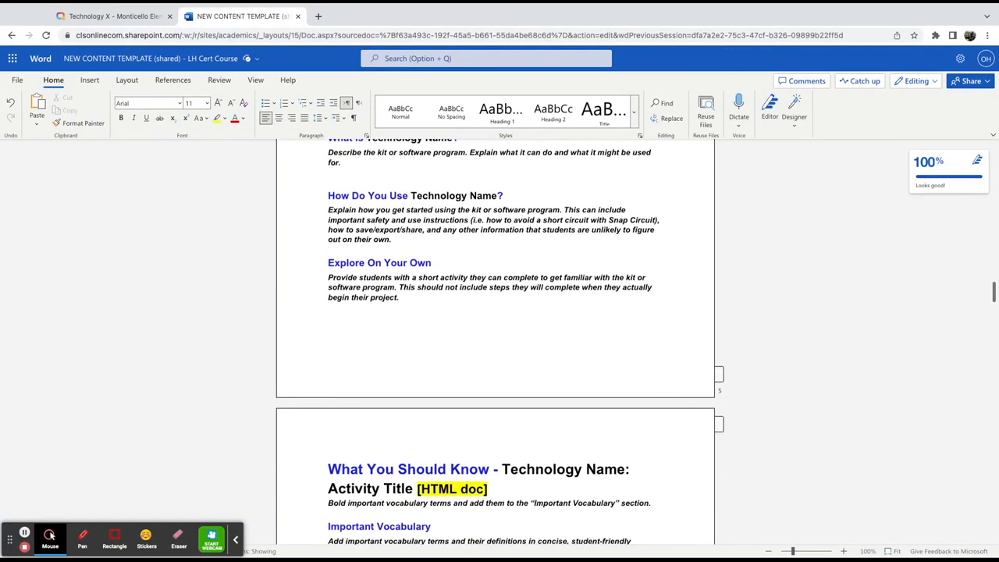
- Examine the template's What You Should Know and Plan and SMART Goal sections
{"action": "scroll", "coordinate": [495, 343], "scroll_direction": "down", "scroll_amount": 2}
{"action": "scroll", "coordinate": [495, 343], "scroll_direction": "down", "scroll_amount": 2}
{"action": "scroll", "coordinate": [494, 343], "scroll_direction": "down", "scroll_amount": 3}
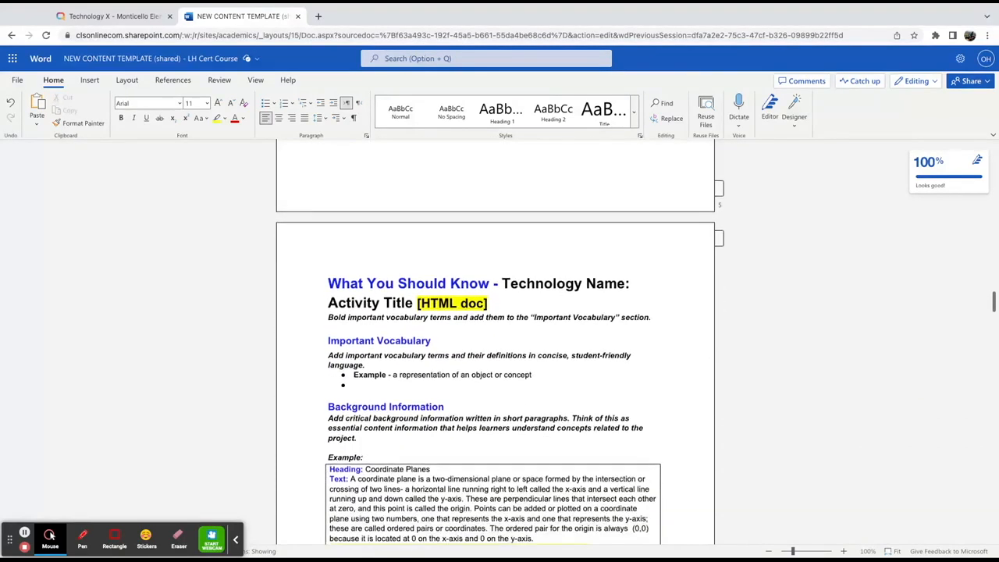
{"action": "scroll", "coordinate": [495, 343], "scroll_direction": "down", "scroll_amount": 5}
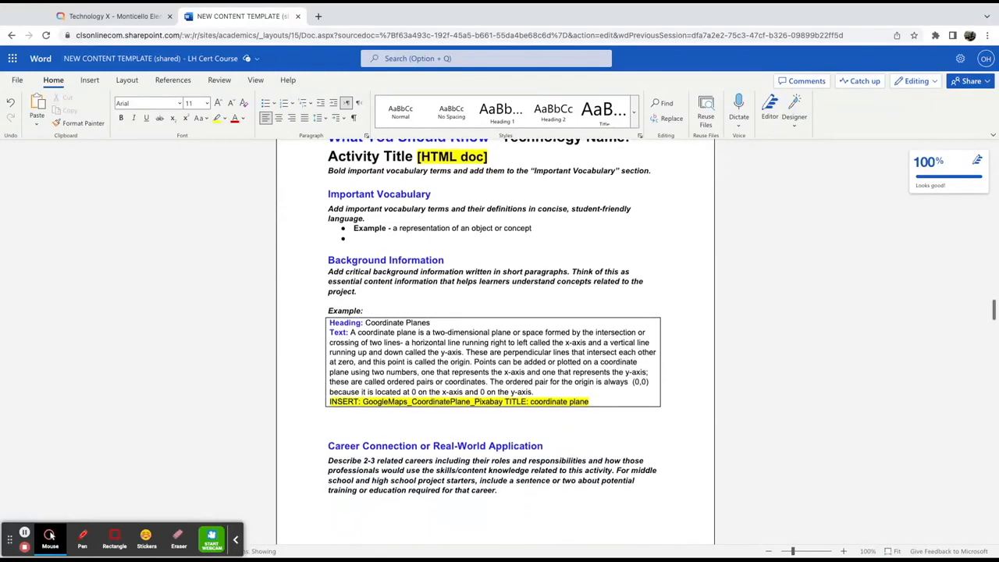
{"action": "scroll", "coordinate": [495, 344], "scroll_direction": "down", "scroll_amount": 3}
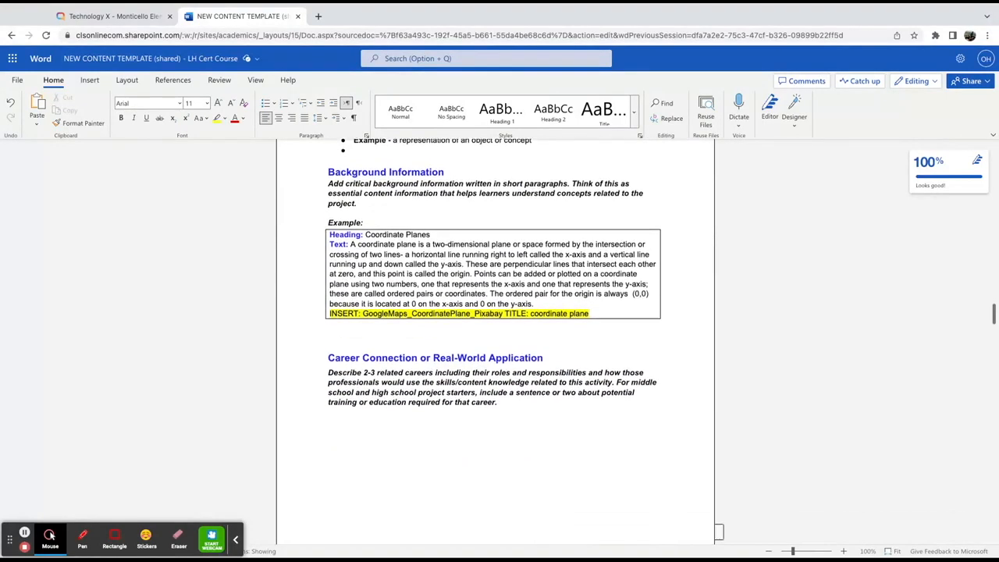
{"action": "scroll", "coordinate": [494, 344], "scroll_direction": "down", "scroll_amount": 7}
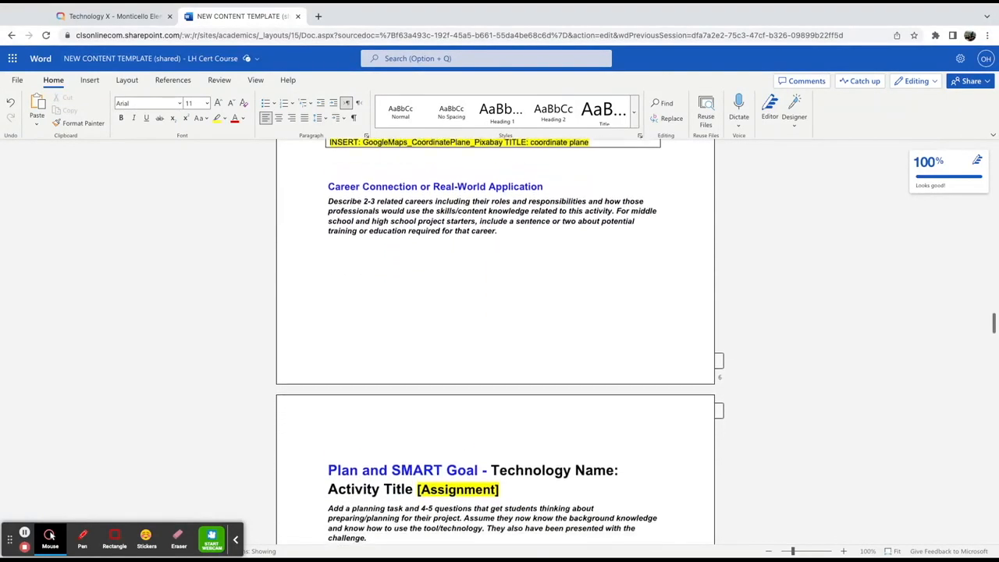
{"action": "scroll", "coordinate": [494, 343], "scroll_direction": "down", "scroll_amount": 6}
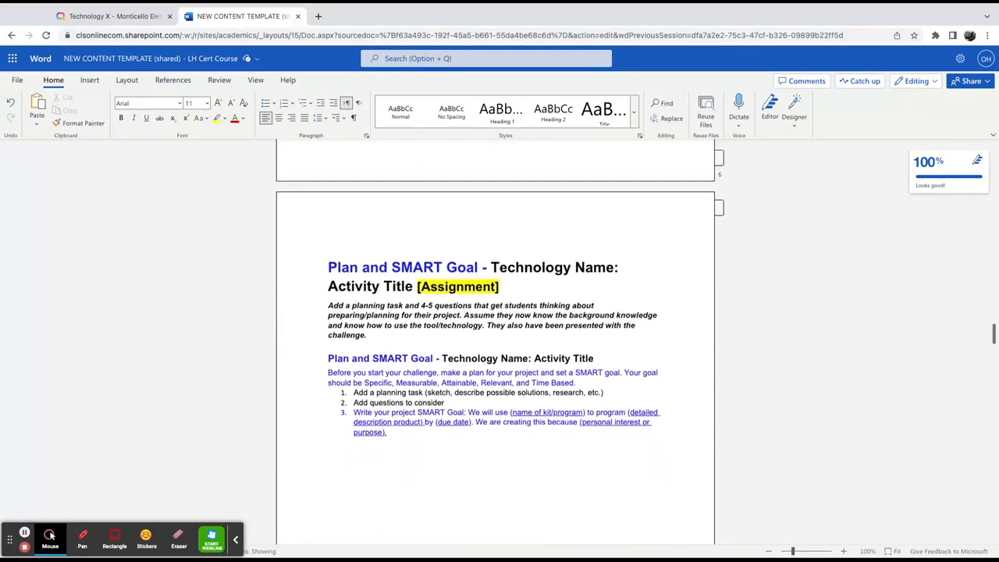
{"action": "scroll", "coordinate": [495, 343], "scroll_direction": "down", "scroll_amount": 2}
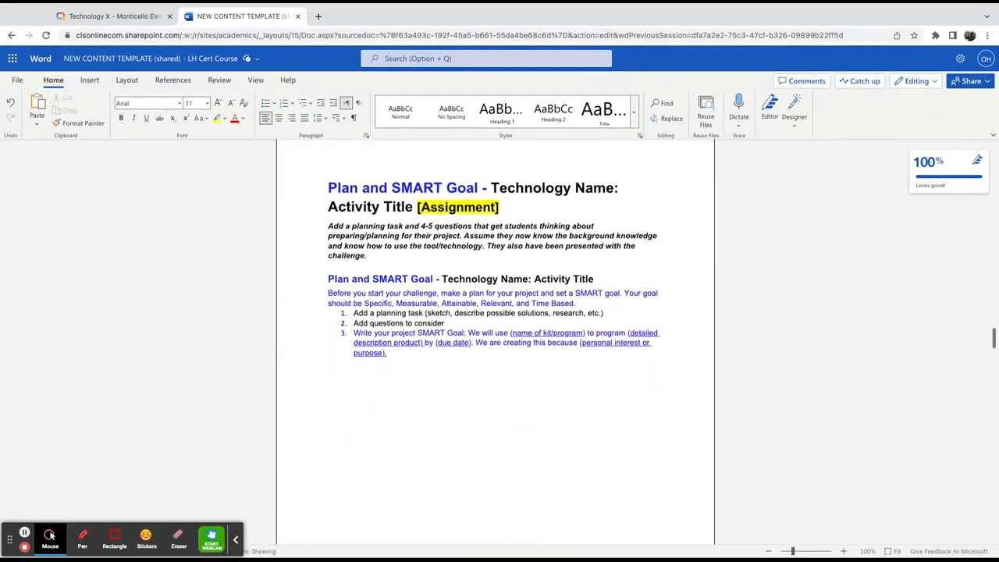
{"action": "scroll", "coordinate": [494, 344], "scroll_direction": "down", "scroll_amount": 4}
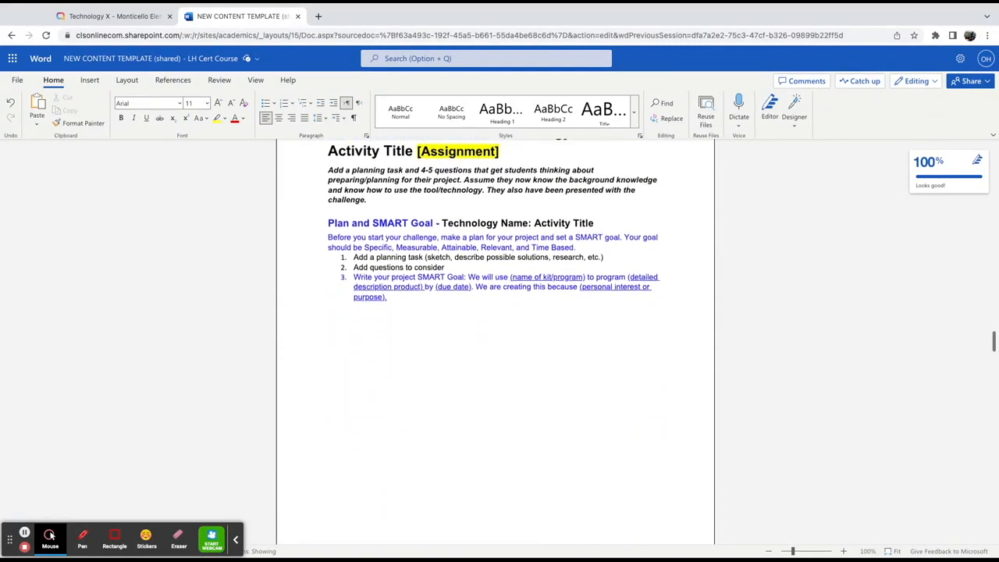
- Read through the template's Do It! section, covering The Challenge, Getting Started and Project Steps
{"action": "scroll", "coordinate": [495, 343], "scroll_direction": "down", "scroll_amount": 8}
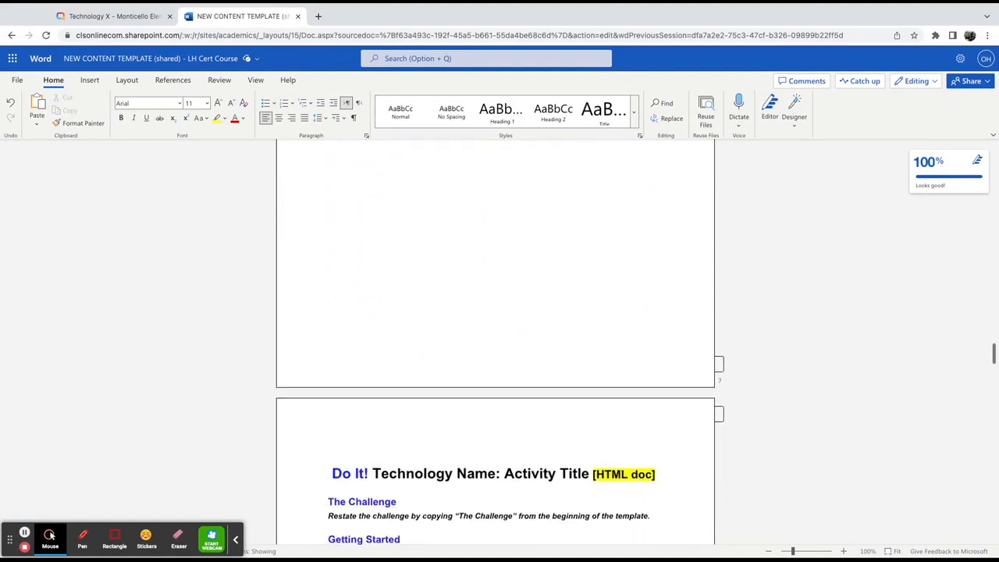
{"action": "scroll", "coordinate": [495, 343], "scroll_direction": "down", "scroll_amount": 4}
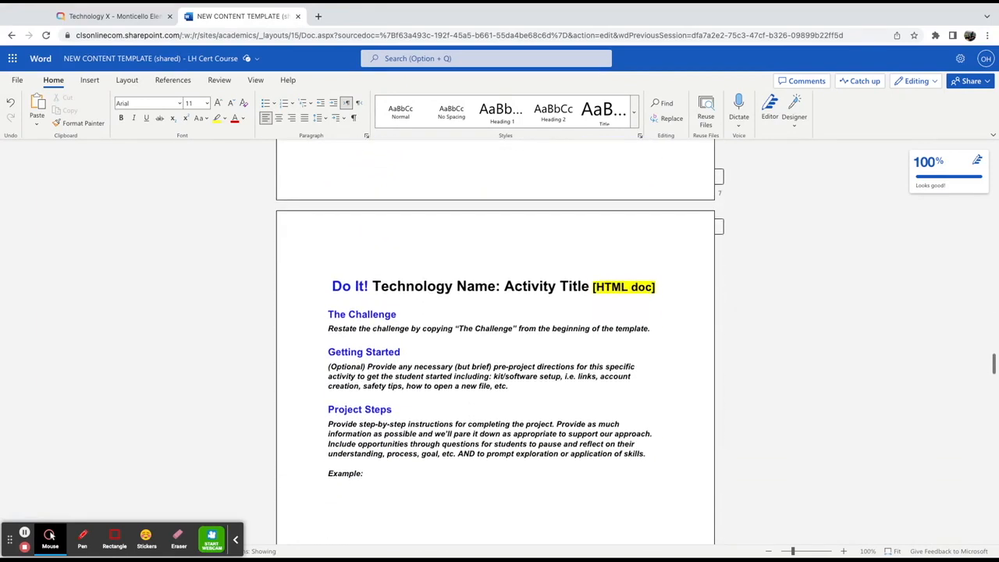
{"action": "scroll", "coordinate": [494, 343], "scroll_direction": "down", "scroll_amount": 4}
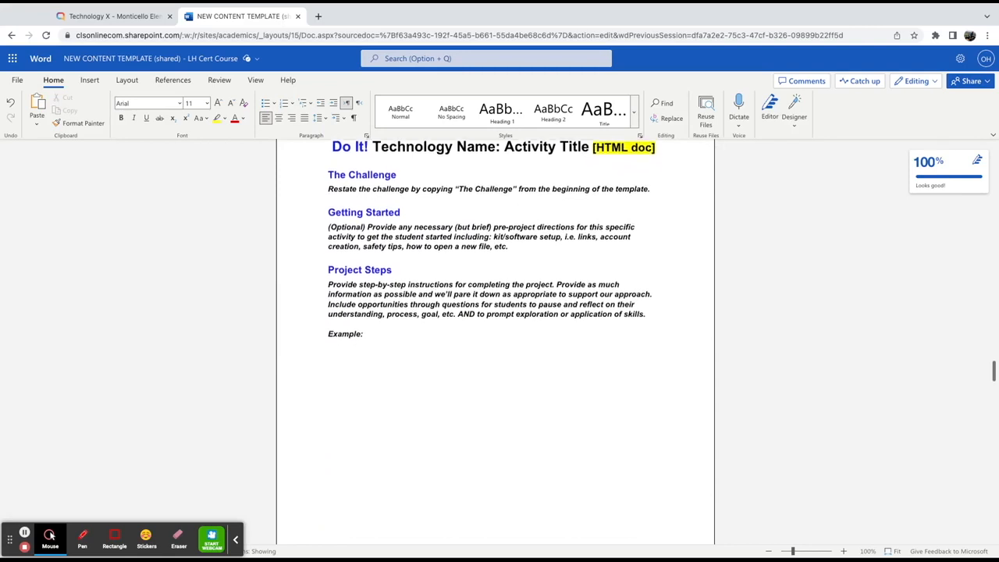
{"action": "scroll", "coordinate": [495, 343], "scroll_direction": "down", "scroll_amount": 2}
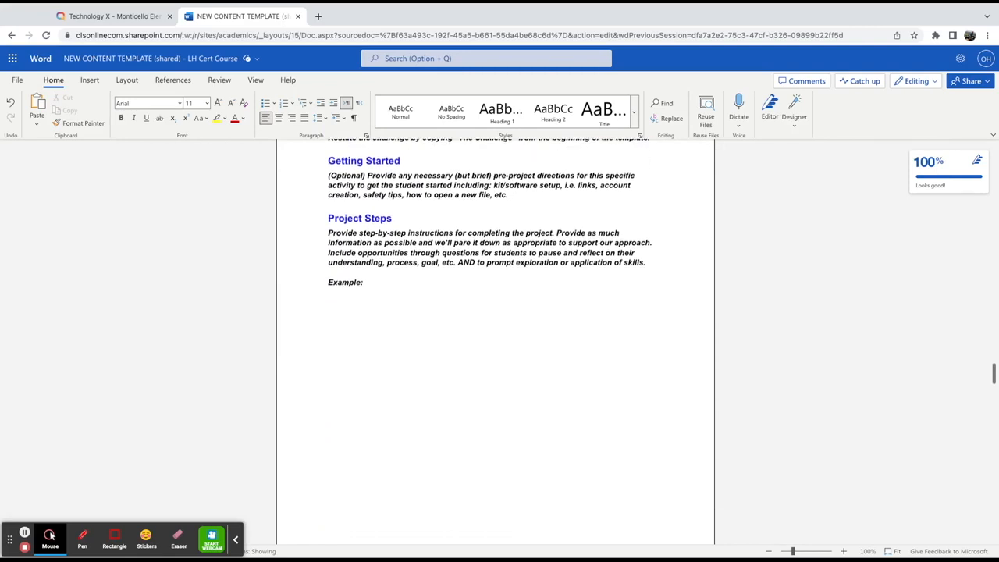
{"action": "scroll", "coordinate": [495, 343], "scroll_direction": "down", "scroll_amount": 3}
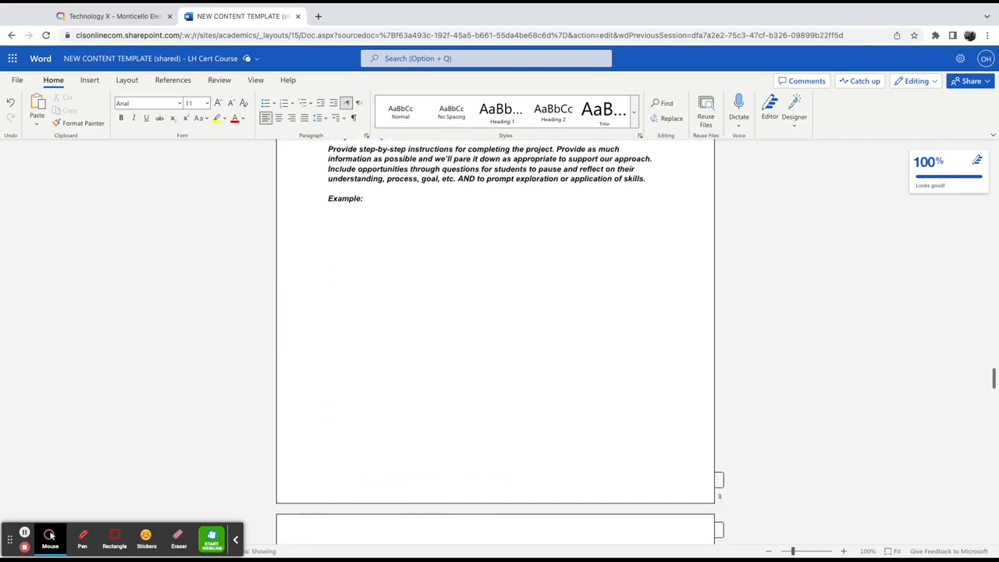
{"action": "scroll", "coordinate": [494, 341], "scroll_direction": "down", "scroll_amount": 1}
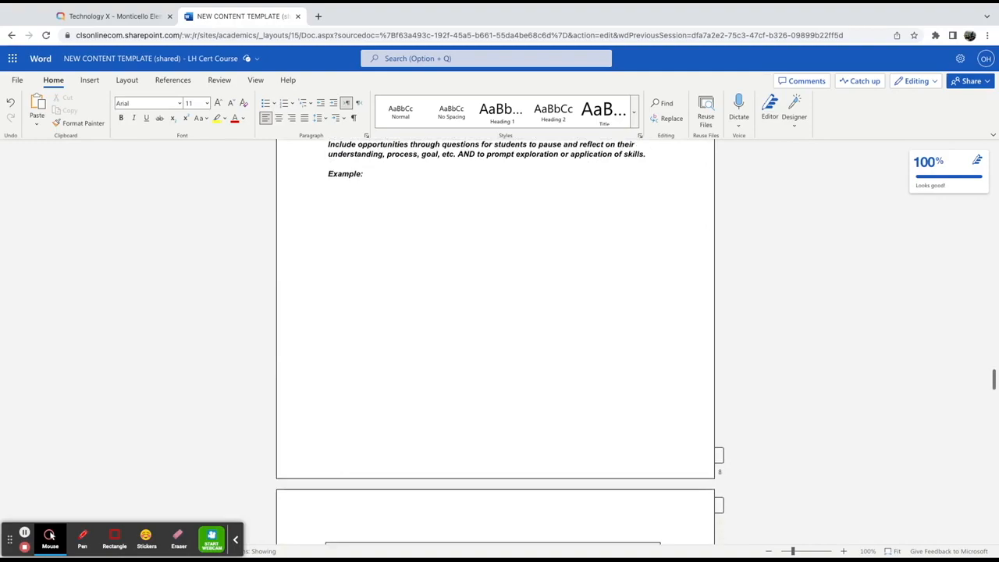
{"action": "scroll", "coordinate": [495, 341], "scroll_direction": "down", "scroll_amount": 3}
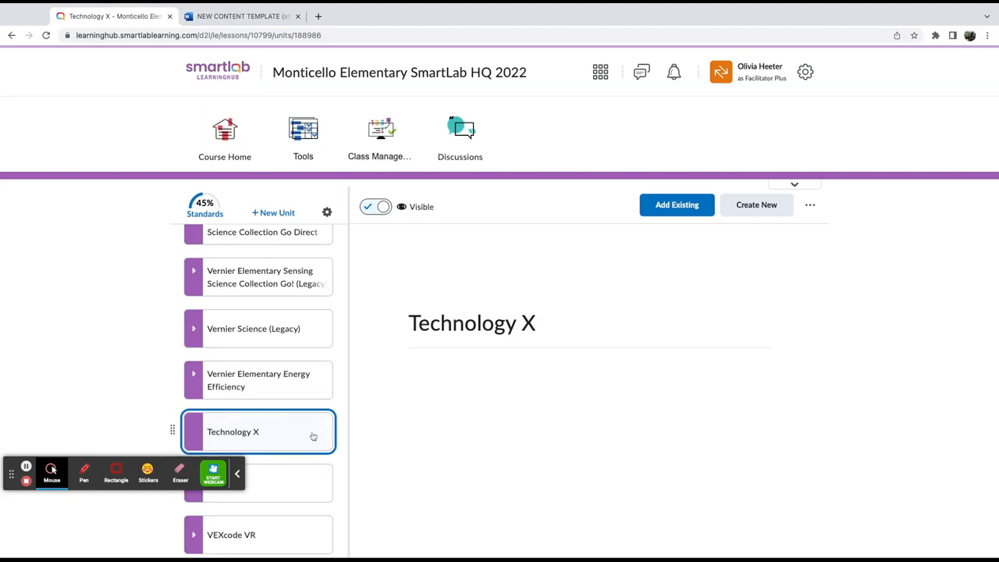
- Create an HTML document named "The Challenge - Technology X: Awesome Project Starter" in the Technology X unit using template 1_The Challenge - Technology Name Activity Title.html
{"action": "left_click", "coordinate": [735, 204]}
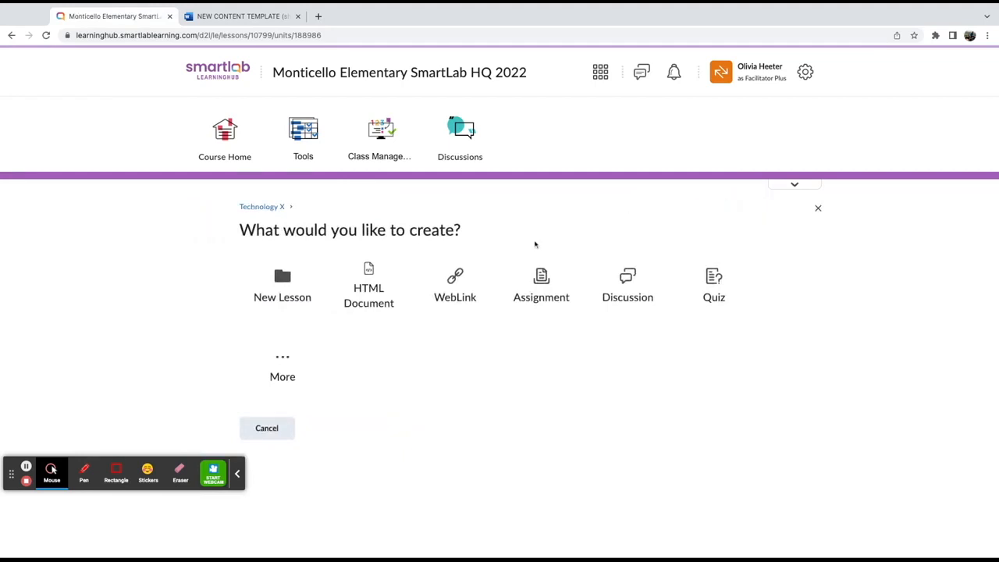
{"action": "left_click", "coordinate": [372, 289]}
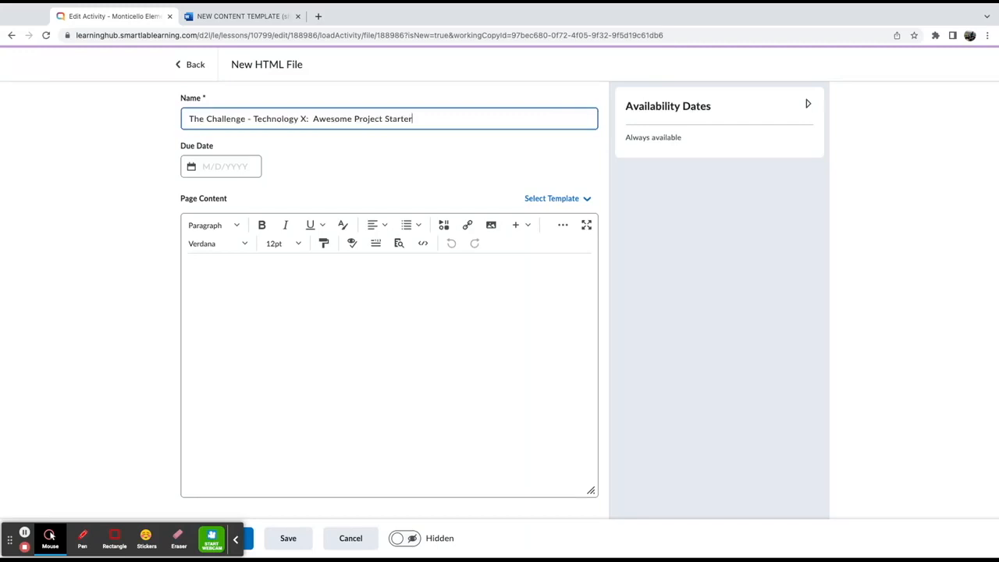
{"action": "left_click", "coordinate": [273, 281]}
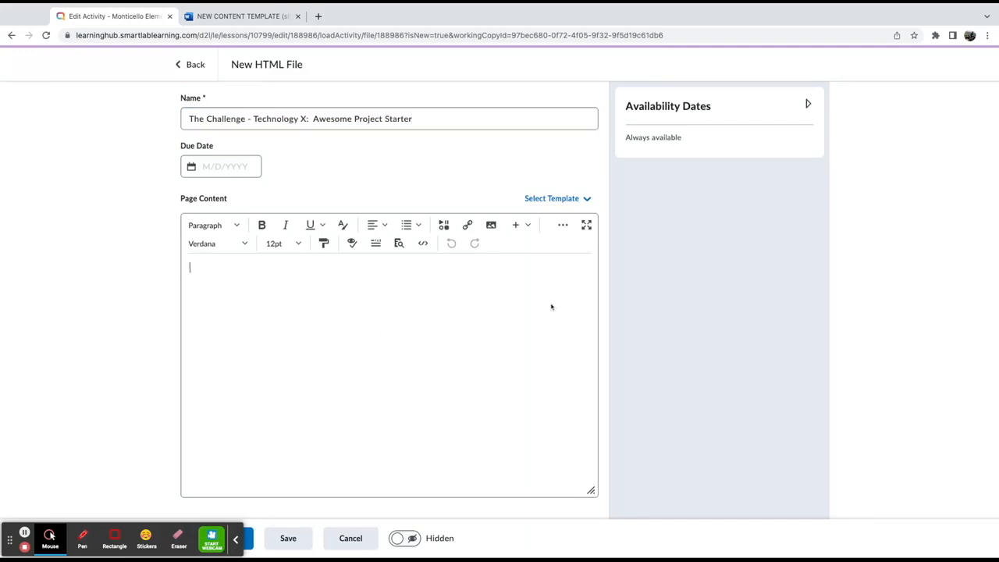
{"action": "left_click", "coordinate": [576, 199]}
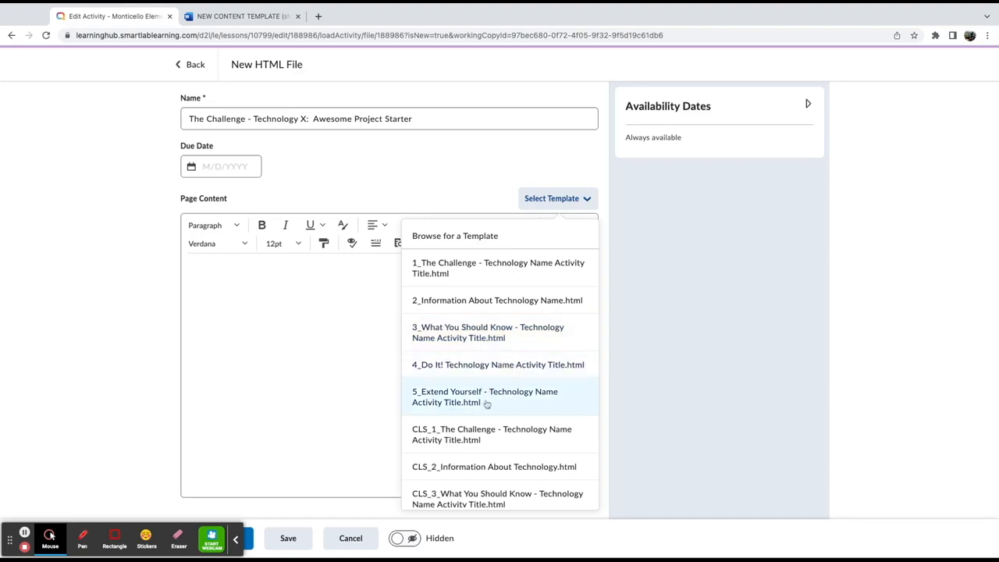
{"action": "left_click", "coordinate": [484, 270]}
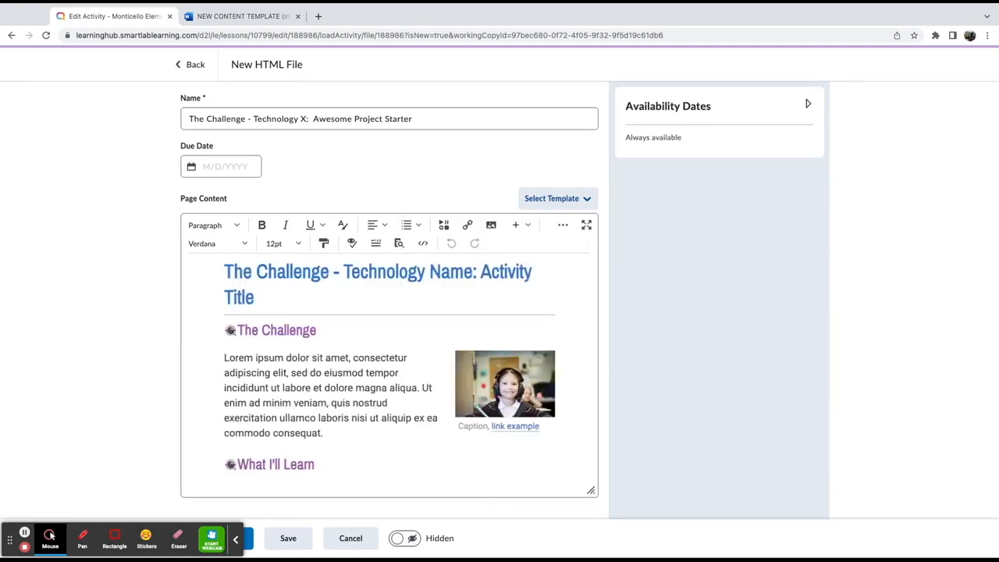
- Look through the applied template's The Challenge, What I'll Learn and Stuff I'll Need sections and highlight the challenge's placeholder paragraph
{"action": "scroll", "coordinate": [386, 289], "scroll_direction": "down", "scroll_amount": 3}
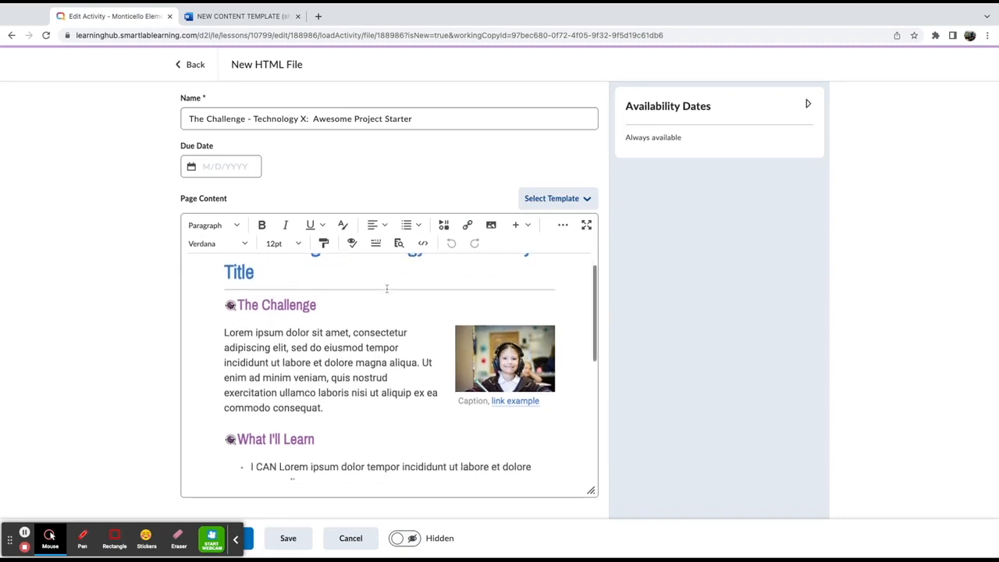
{"action": "scroll", "coordinate": [386, 289], "scroll_direction": "down", "scroll_amount": 5}
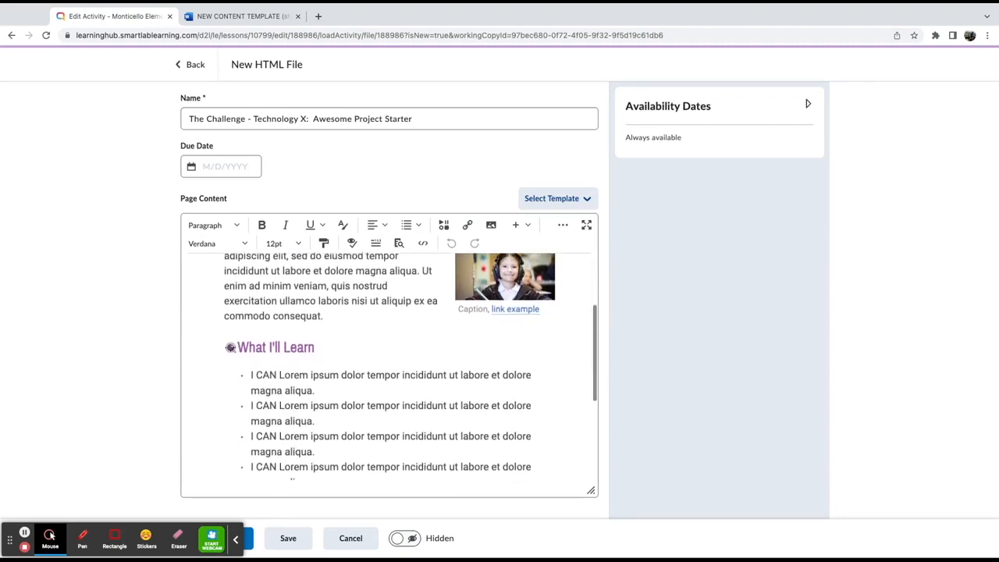
{"action": "scroll", "coordinate": [387, 367], "scroll_direction": "down", "scroll_amount": 4}
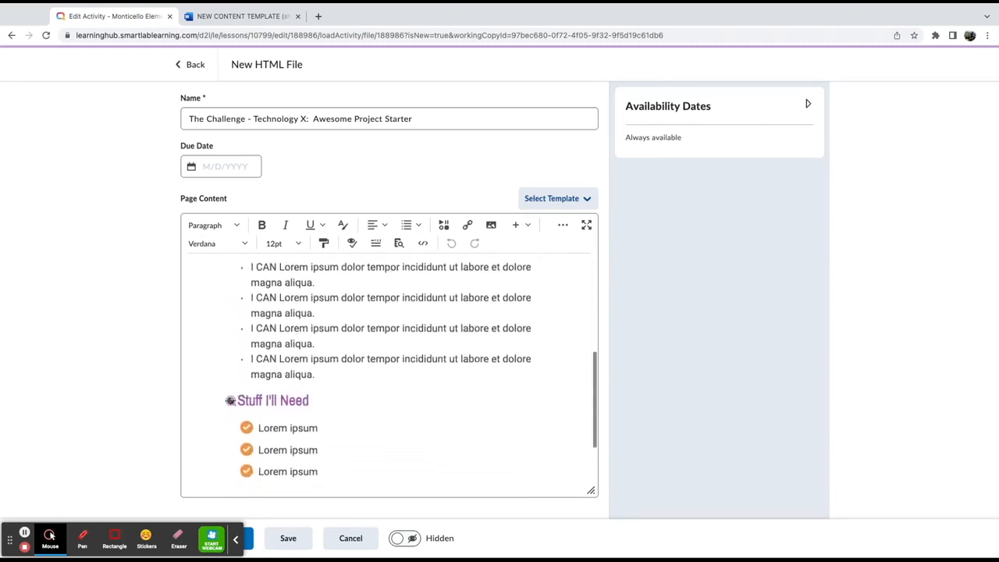
{"action": "scroll", "coordinate": [386, 367], "scroll_direction": "up", "scroll_amount": 10}
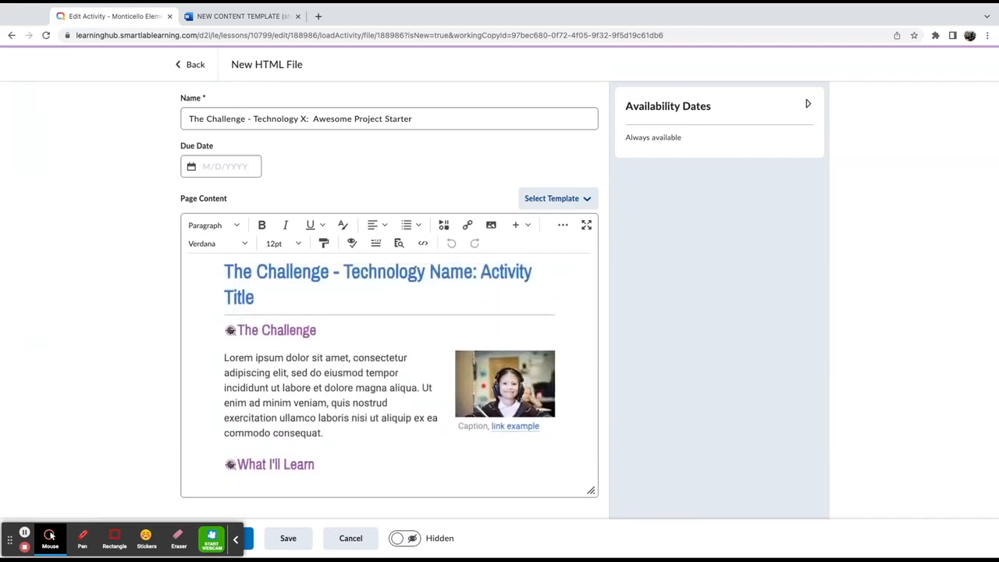
{"action": "double_click", "coordinate": [226, 357]}
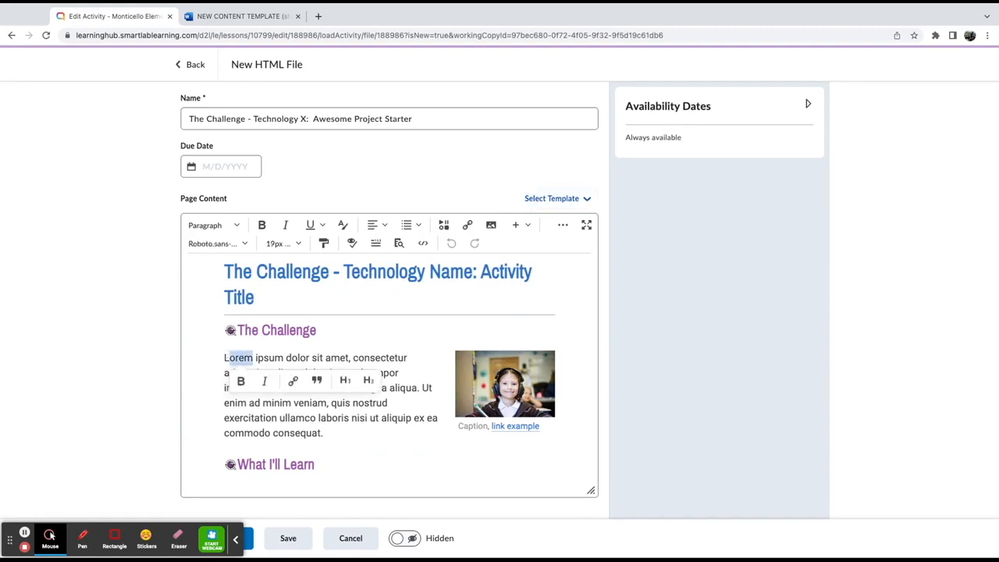
{"action": "left_click", "coordinate": [270, 358]}
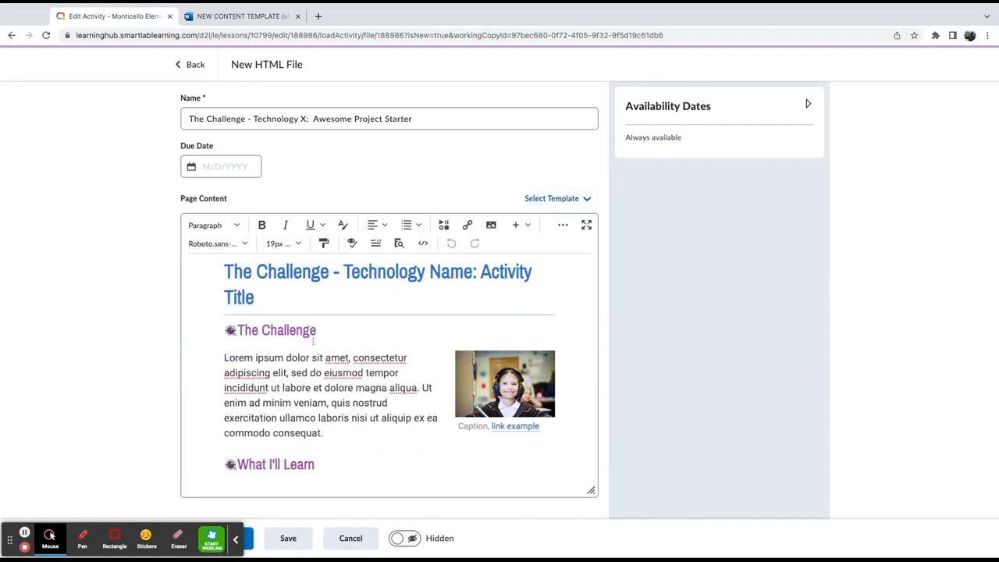
{"action": "scroll", "coordinate": [313, 341], "scroll_direction": "down", "scroll_amount": 1}
{"action": "left_click_drag", "start_coordinate": [343, 421], "coordinate": [225, 346]}
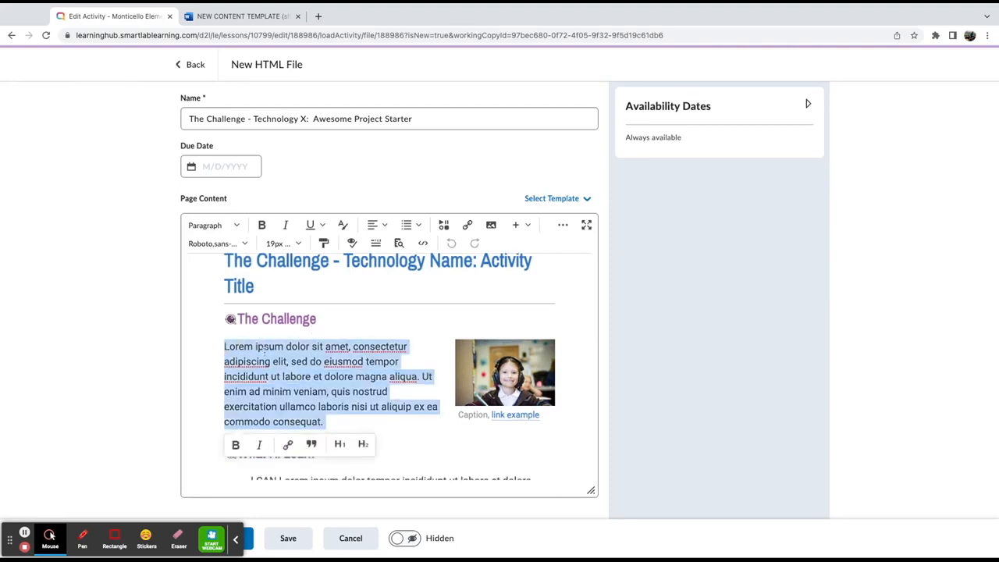
{"action": "left_click", "coordinate": [263, 349]}
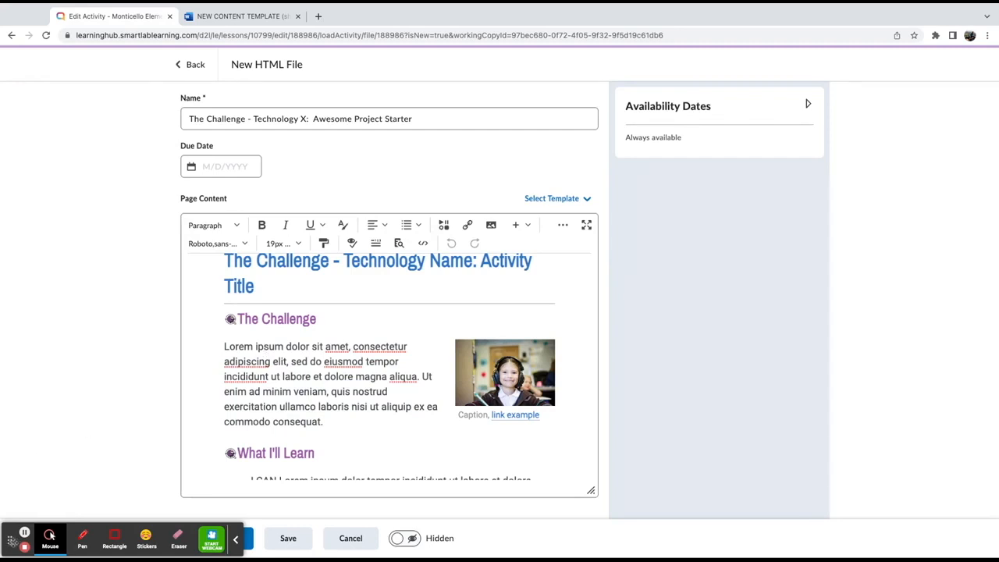
- Preview The Challenge page through its Stuff I'll Need section, then save and close the page
{"action": "left_click_drag", "start_coordinate": [12, 542], "coordinate": [13, 470]}
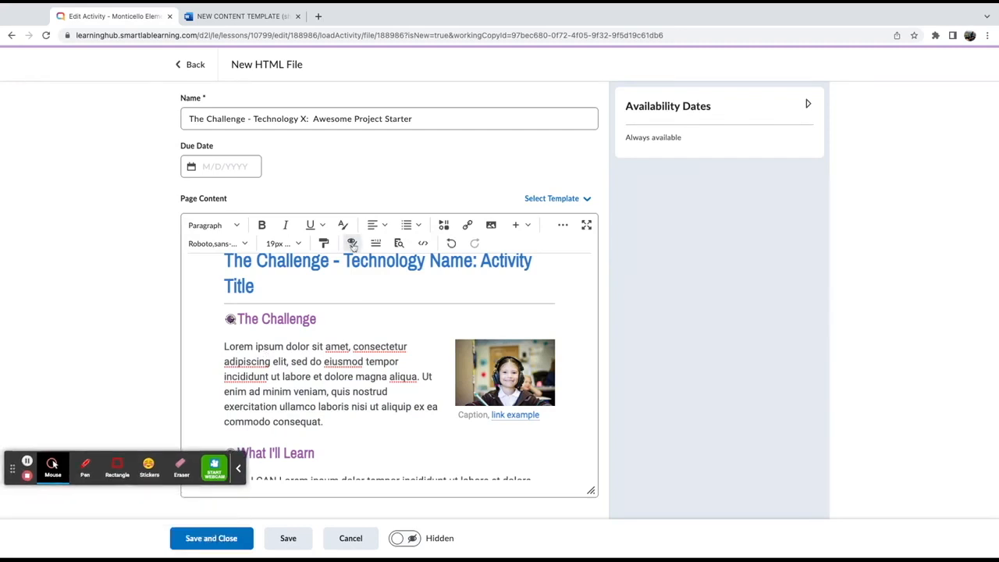
{"action": "left_click", "coordinate": [398, 244]}
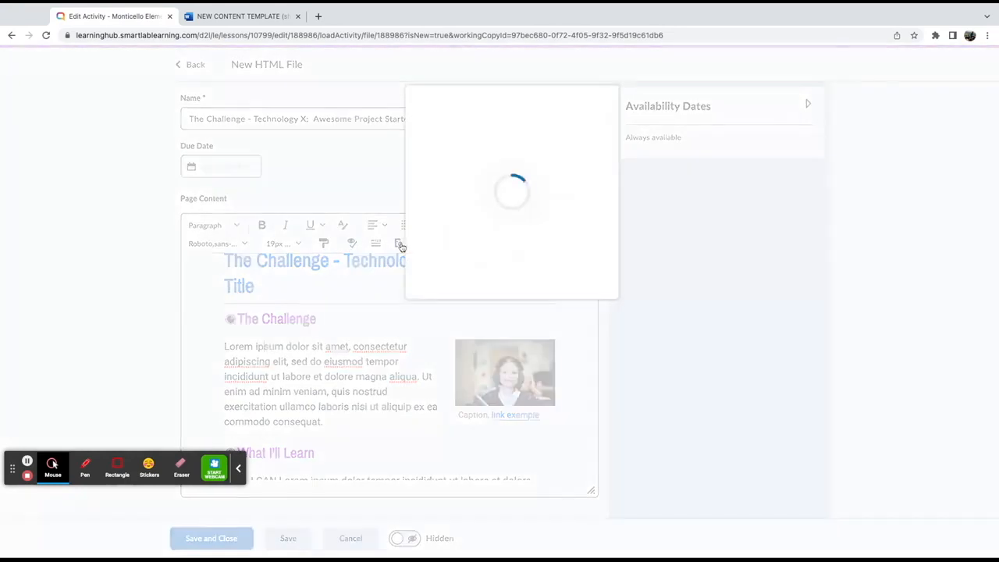
{"action": "scroll", "coordinate": [500, 197], "scroll_direction": "down", "scroll_amount": 5}
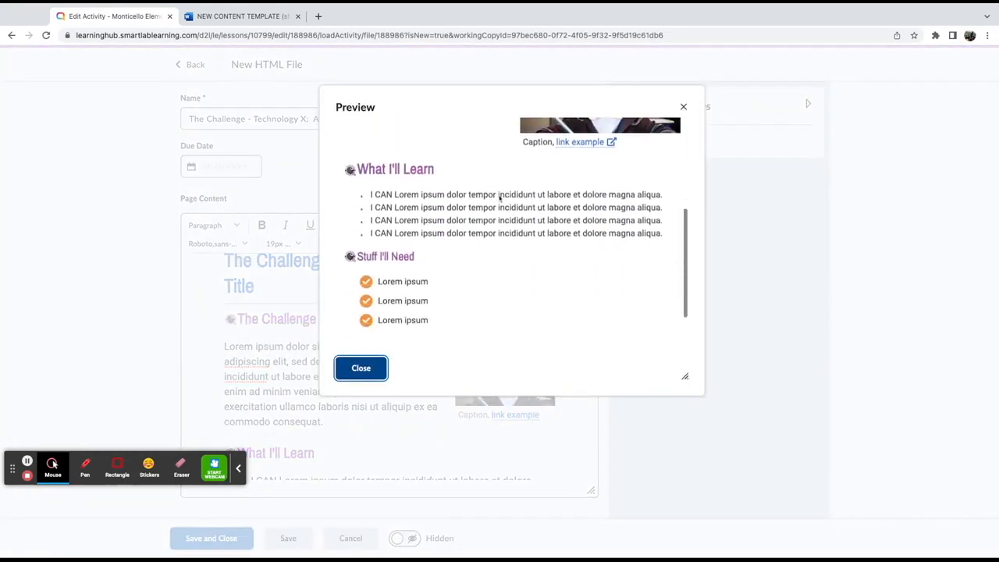
{"action": "left_click", "coordinate": [368, 372]}
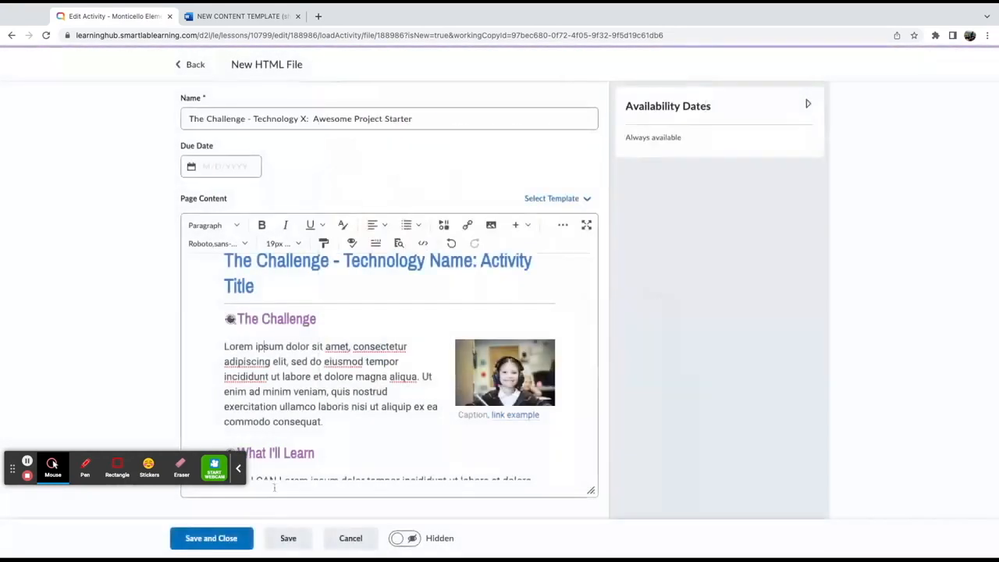
{"action": "left_click", "coordinate": [234, 540]}
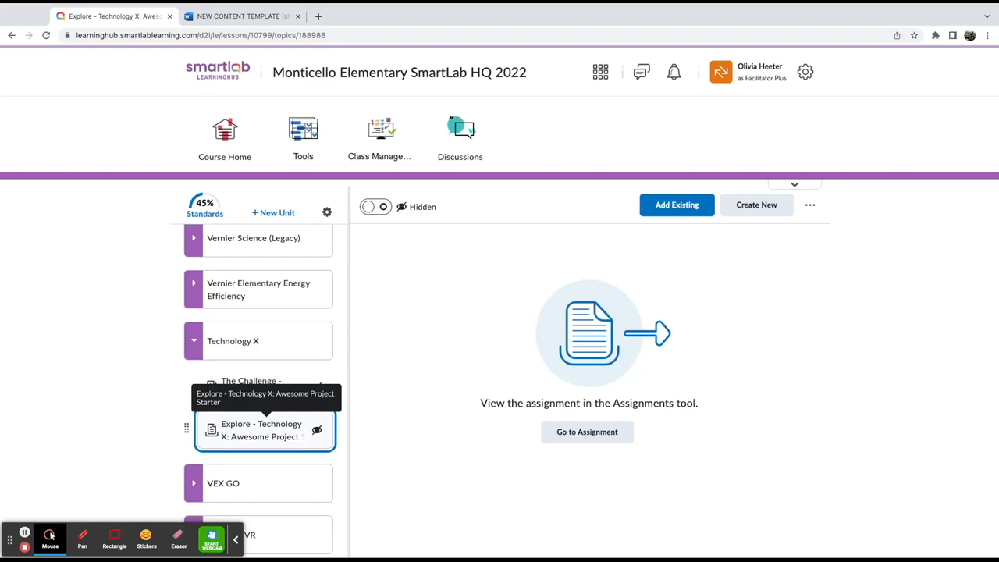
- Create another HTML document named "Information about Technology X" using template 2_Information About Technology Name.html
{"action": "left_click", "coordinate": [752, 205]}
{"action": "left_click", "coordinate": [382, 289]}
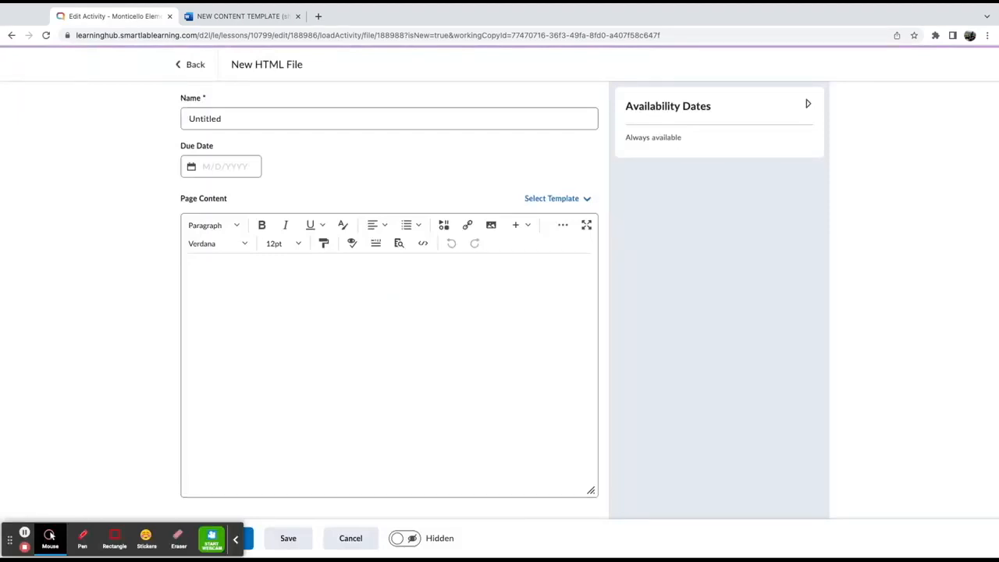
{"action": "left_click", "coordinate": [258, 115]}
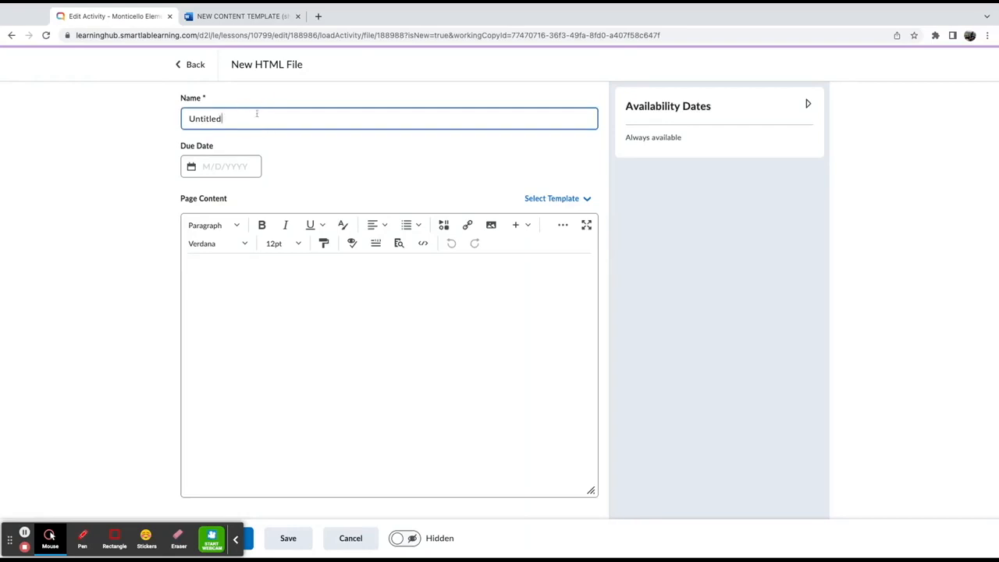
{"action": "key", "text": "ctrl+a"}
{"action": "type", "text": "Information about Technology X"}
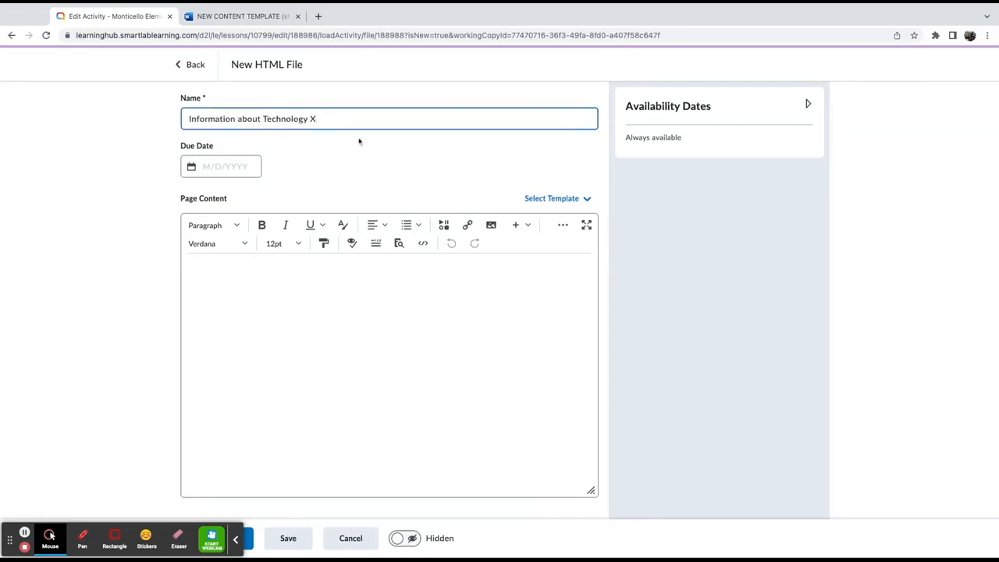
{"action": "left_click", "coordinate": [537, 197]}
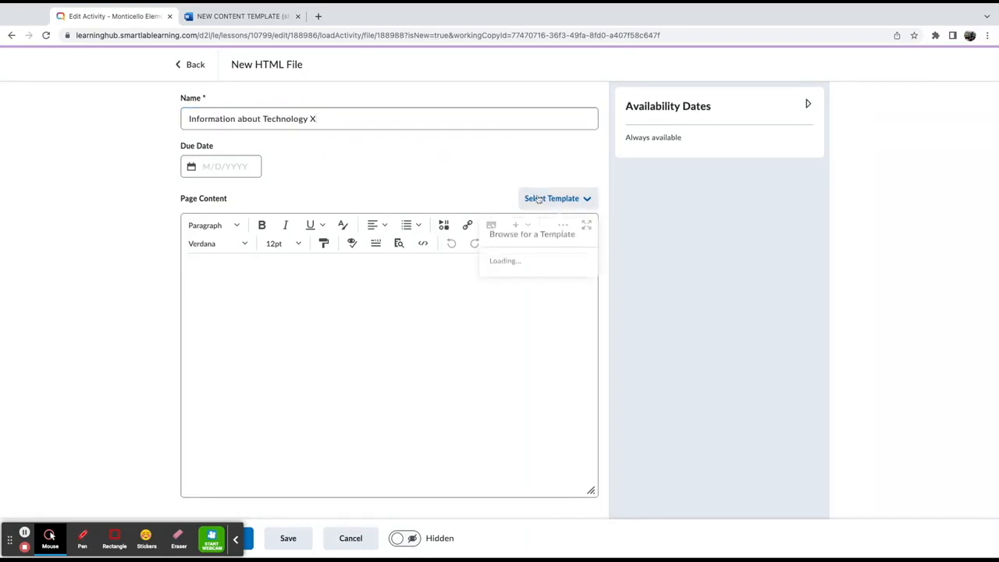
{"action": "left_click", "coordinate": [491, 299]}
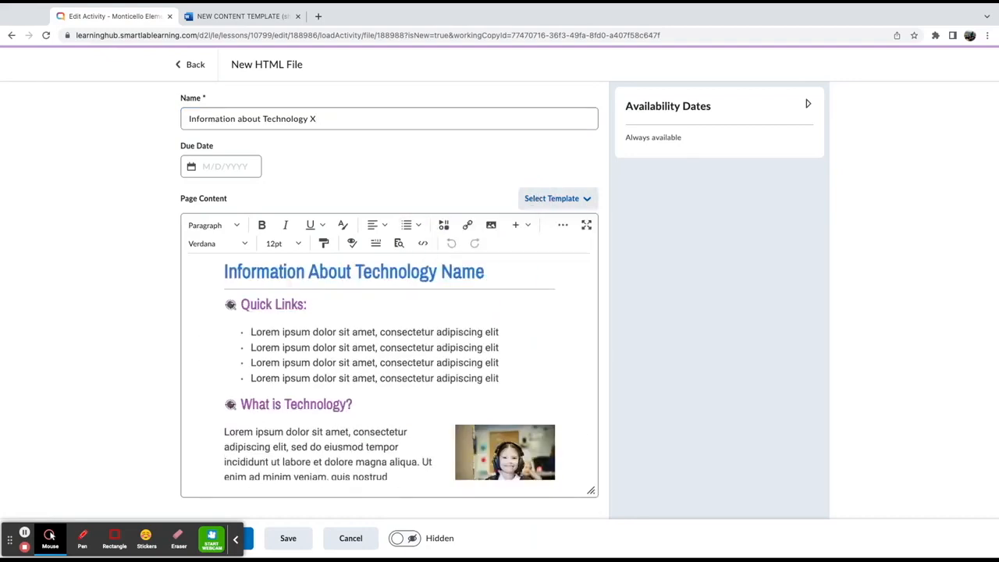
- Review the information page's sections from Quick Links through Explore On Your Own, then save and close the page
{"action": "scroll", "coordinate": [352, 318], "scroll_direction": "down", "scroll_amount": 5}
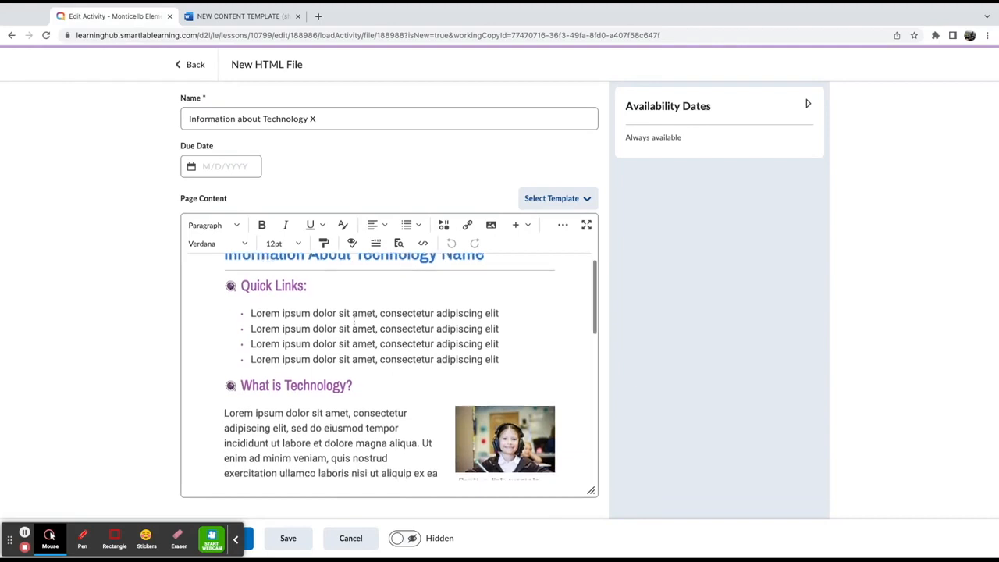
{"action": "scroll", "coordinate": [388, 367], "scroll_direction": "down", "scroll_amount": 7}
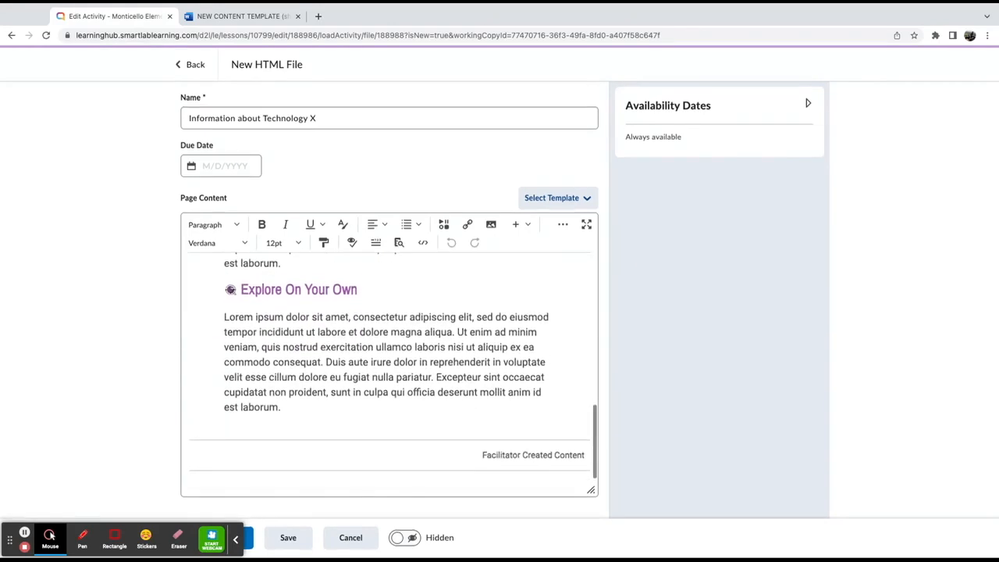
{"action": "scroll", "coordinate": [346, 334], "scroll_direction": "up", "scroll_amount": 2}
{"action": "scroll", "coordinate": [344, 334], "scroll_direction": "up", "scroll_amount": 8}
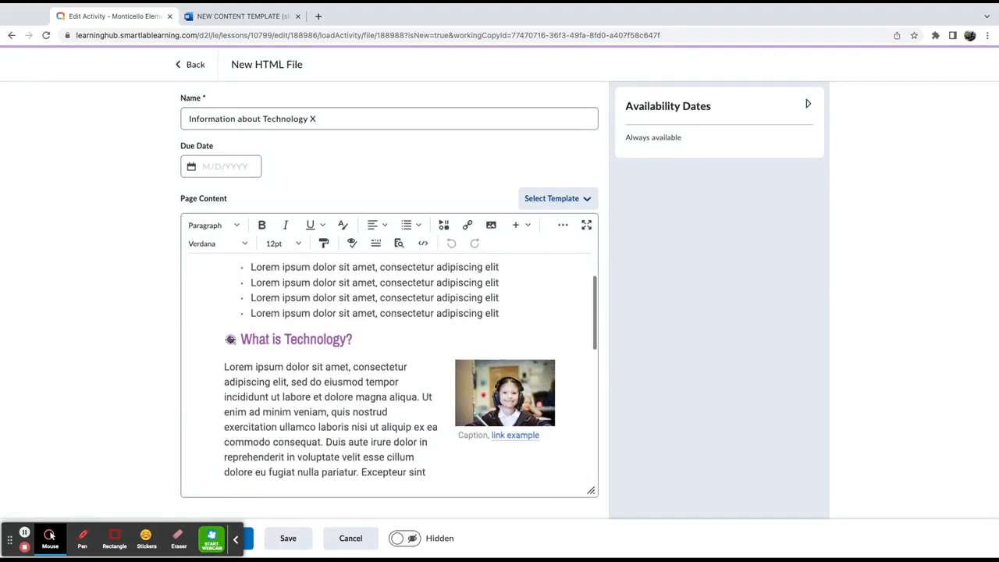
{"action": "scroll", "coordinate": [389, 367], "scroll_direction": "down", "scroll_amount": 1}
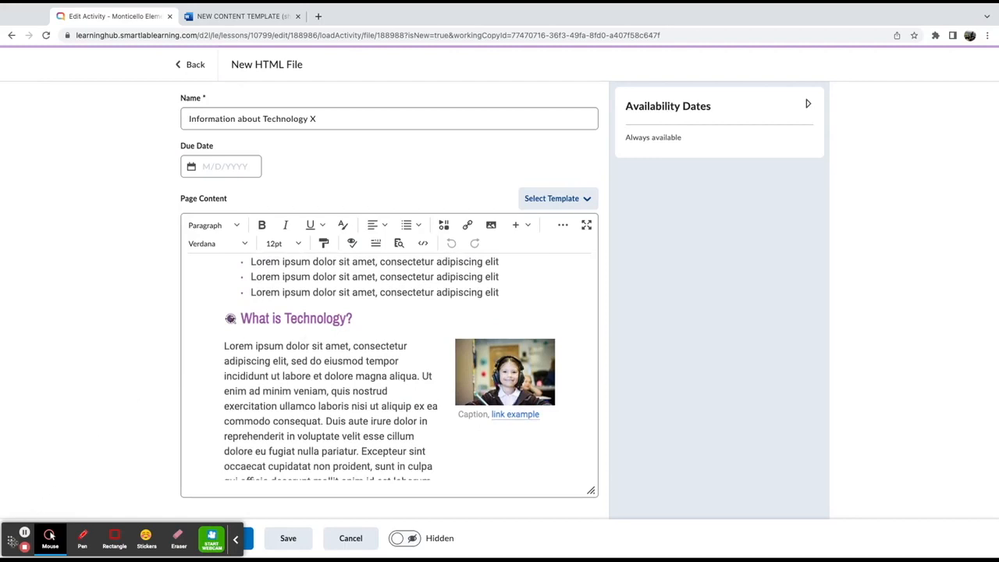
{"action": "left_click_drag", "start_coordinate": [10, 540], "coordinate": [13, 477]}
{"action": "left_click", "coordinate": [212, 546]}
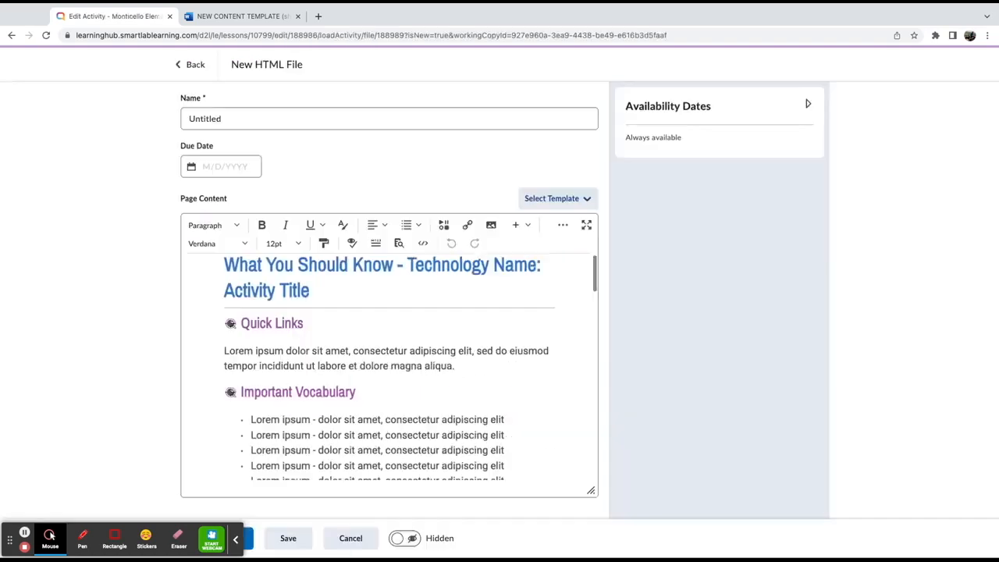
- Look through the What You Should Know template, from Important Vocabulary to Career Connection and Real-World Application
{"action": "scroll", "coordinate": [389, 367], "scroll_direction": "down", "scroll_amount": 3}
{"action": "scroll", "coordinate": [388, 366], "scroll_direction": "down", "scroll_amount": 10}
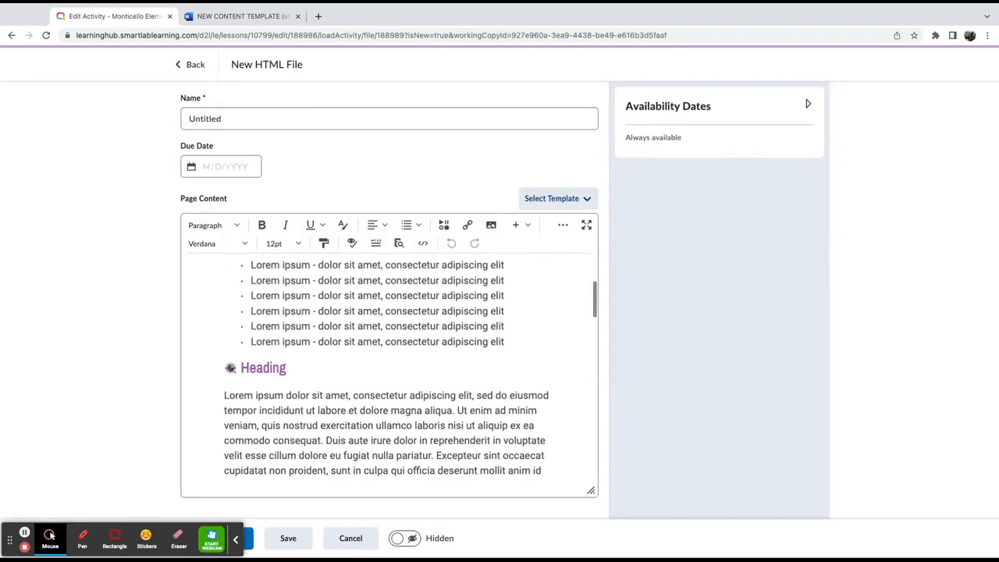
{"action": "scroll", "coordinate": [388, 367], "scroll_direction": "down", "scroll_amount": 6}
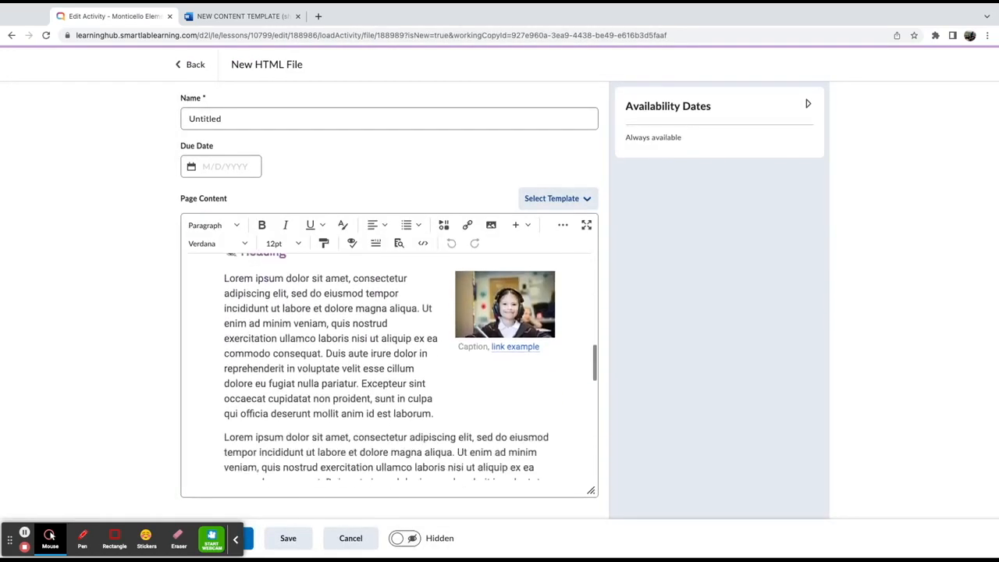
{"action": "scroll", "coordinate": [389, 374], "scroll_direction": "down", "scroll_amount": 6}
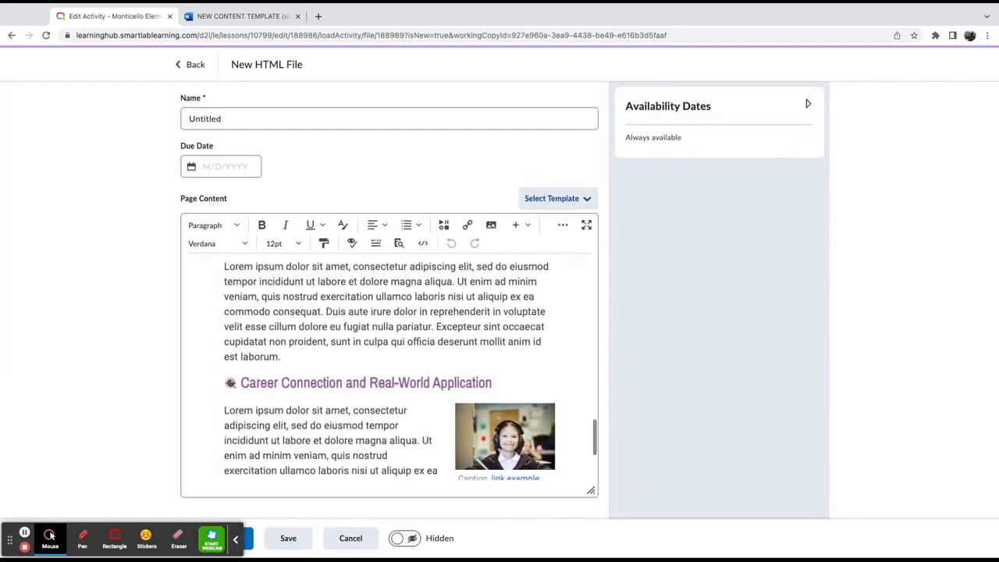
{"action": "scroll", "coordinate": [388, 375], "scroll_direction": "up", "scroll_amount": 5}
{"action": "scroll", "coordinate": [388, 375], "scroll_direction": "up", "scroll_amount": 5}
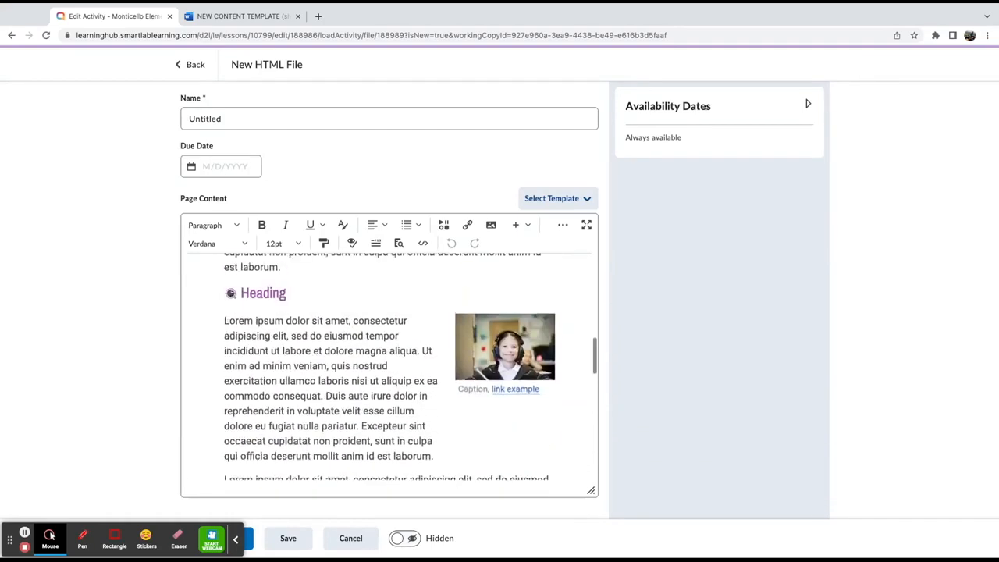
- Replace the untitled page's content with template 4_Do It! Technology Name Activity Title.html and look through it to the end
{"action": "left_click", "coordinate": [546, 199]}
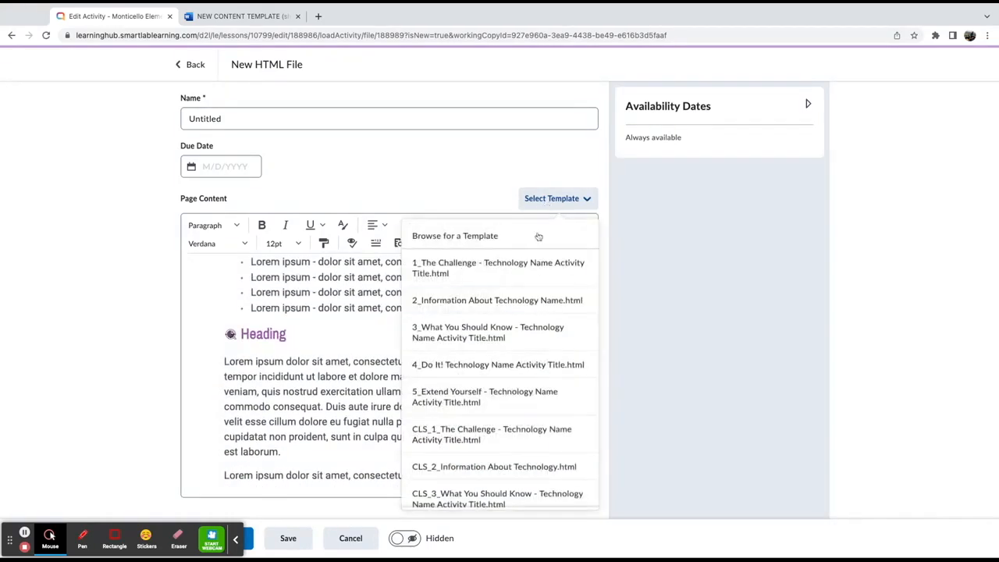
{"action": "left_click", "coordinate": [512, 363]}
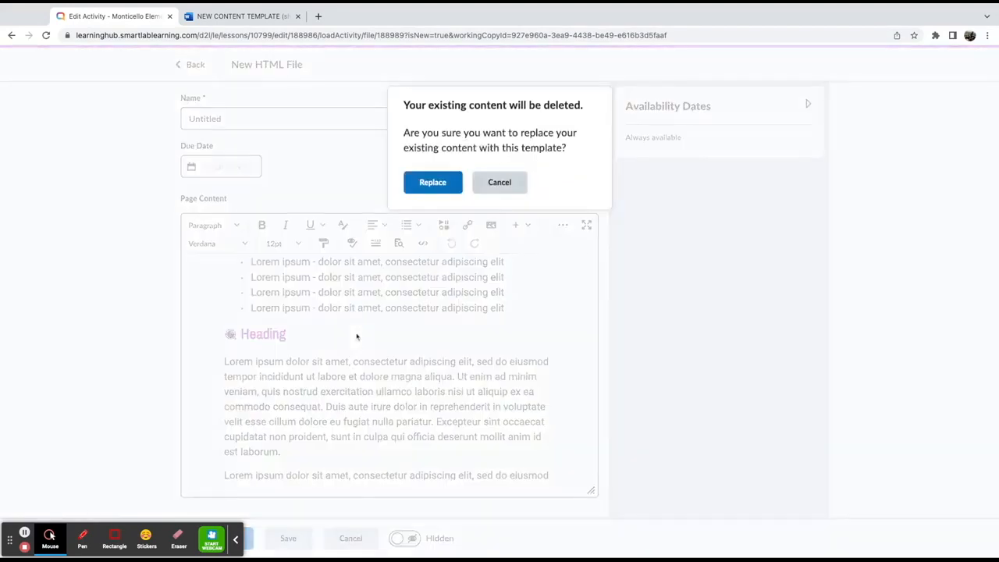
{"action": "left_click", "coordinate": [428, 186]}
{"action": "scroll", "coordinate": [396, 305], "scroll_direction": "up", "scroll_amount": 2}
{"action": "scroll", "coordinate": [396, 308], "scroll_direction": "down", "scroll_amount": 15}
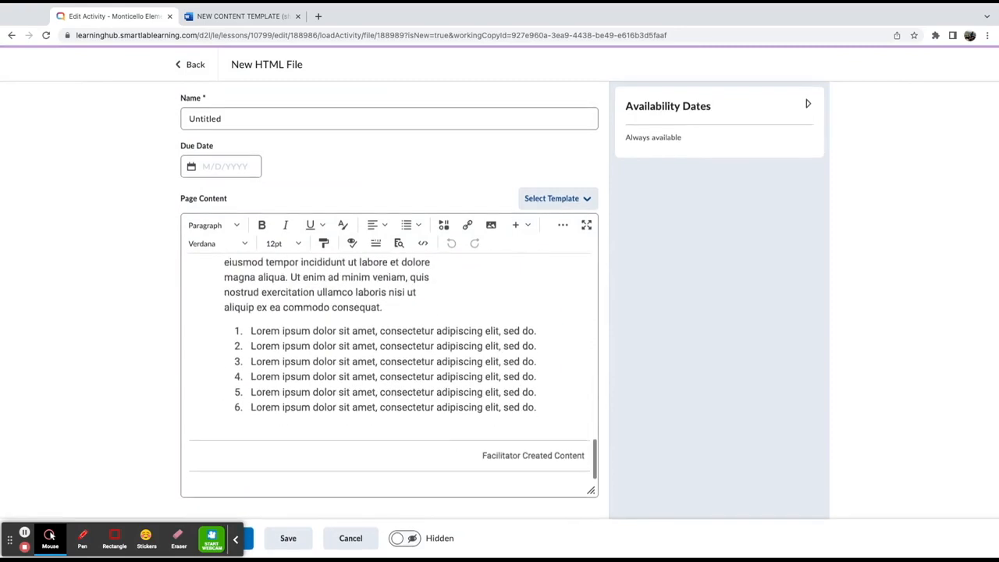
- Replace the untitled page's content with the next activity template and look back through its sample sections
{"action": "left_click", "coordinate": [556, 198]}
{"action": "left_click", "coordinate": [464, 377]}
{"action": "left_click", "coordinate": [432, 184]}
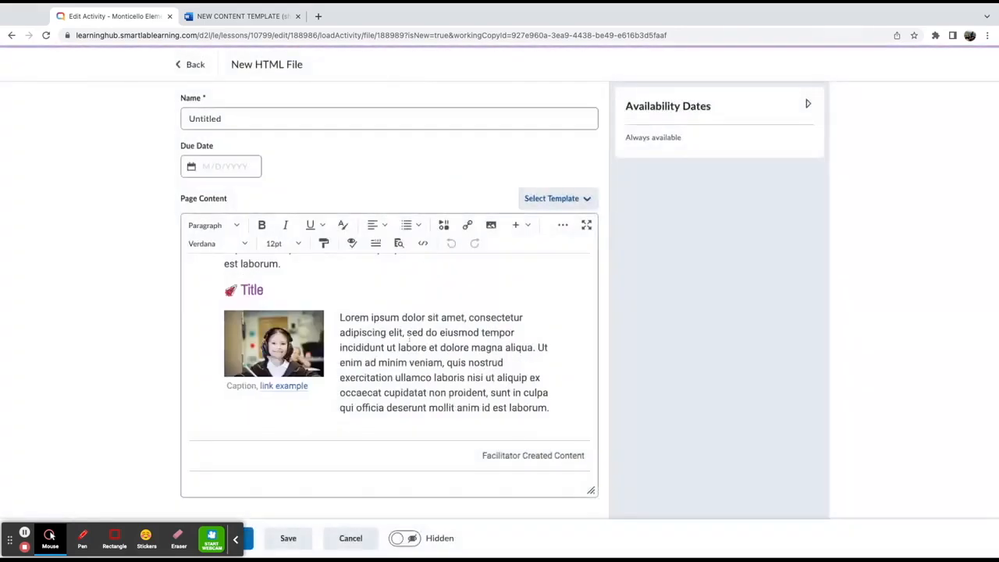
{"action": "scroll", "coordinate": [408, 335], "scroll_direction": "up", "scroll_amount": 5}
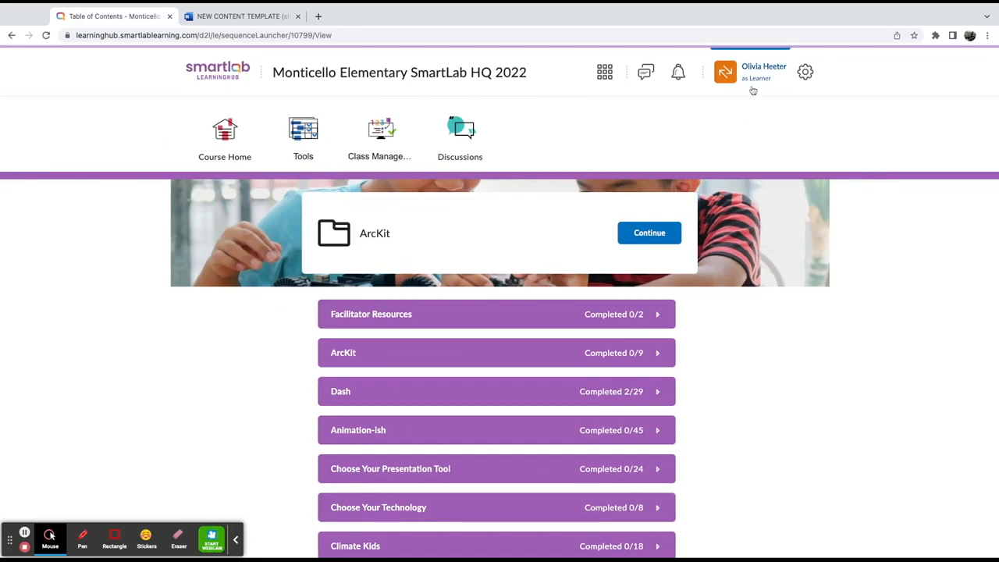
- Open the Technology X unit as a learner, view its pages from The Challenge through Do It!, and return to the course content
{"action": "scroll", "coordinate": [656, 211], "scroll_direction": "down", "scroll_amount": 20}
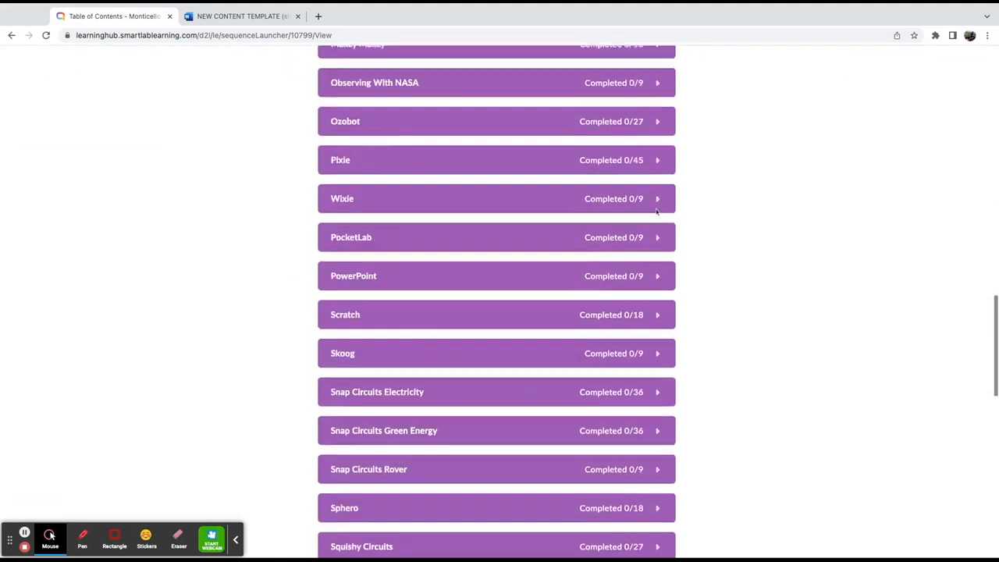
{"action": "left_click", "coordinate": [488, 270]}
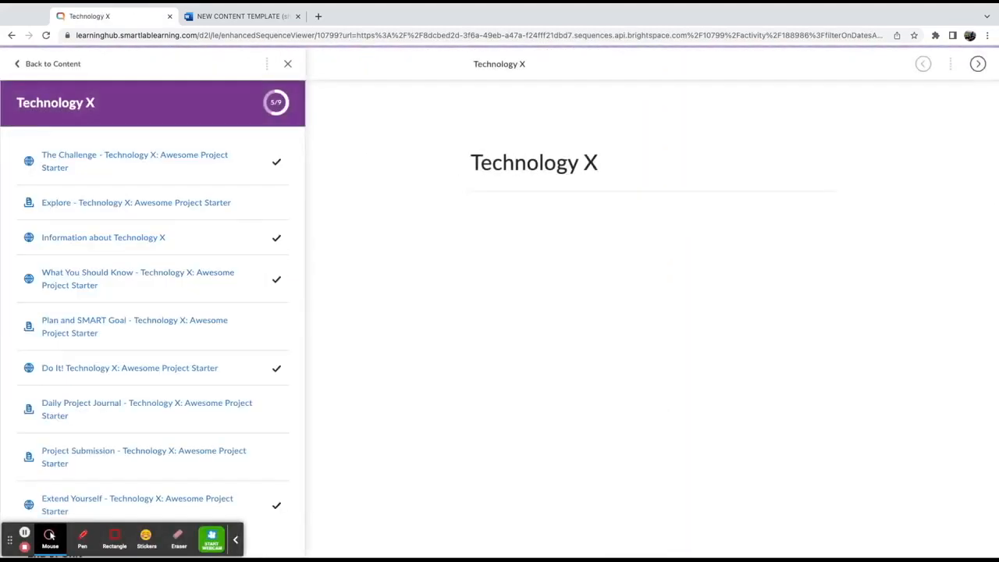
{"action": "left_click", "coordinate": [216, 173]}
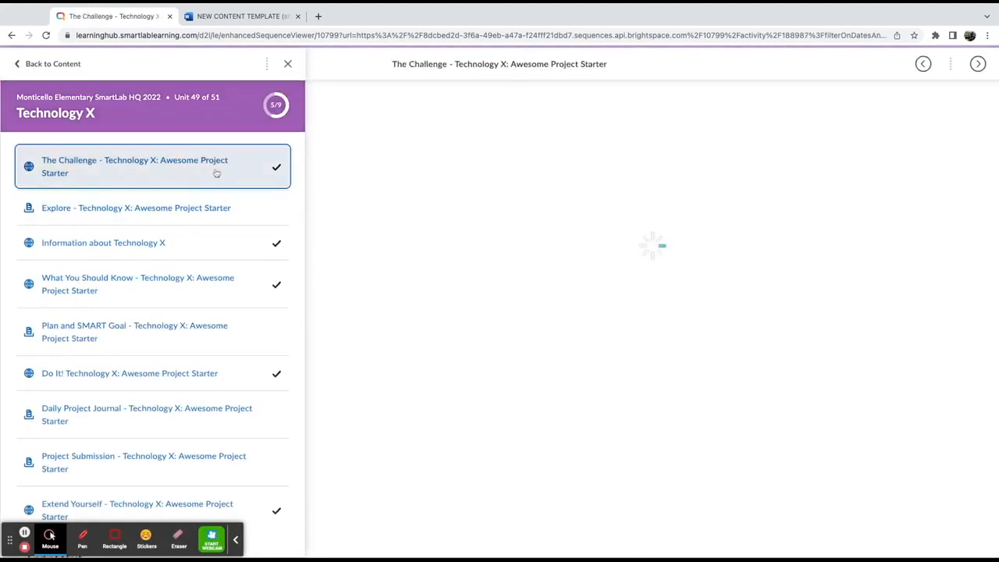
{"action": "left_click", "coordinate": [211, 218]}
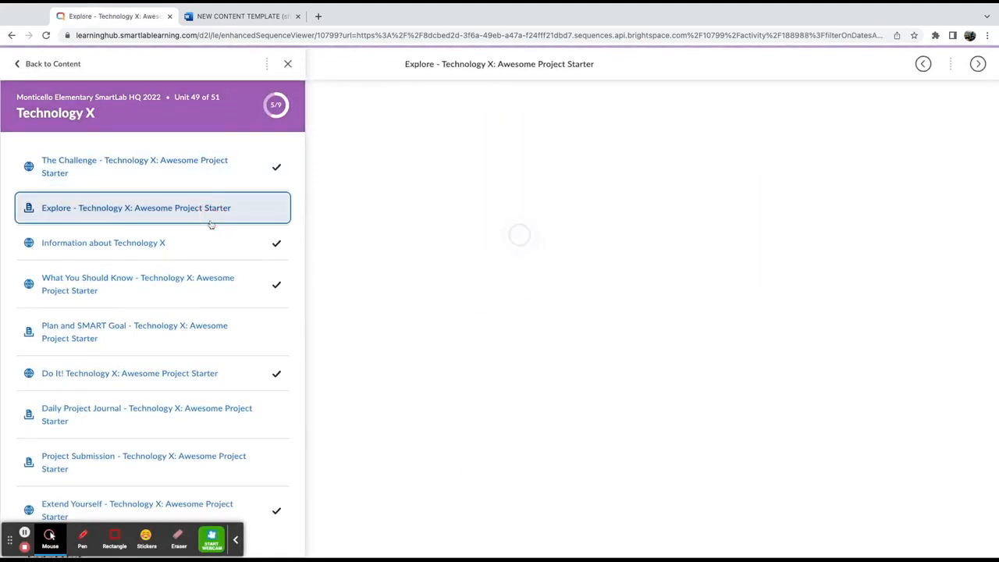
{"action": "left_click", "coordinate": [204, 244]}
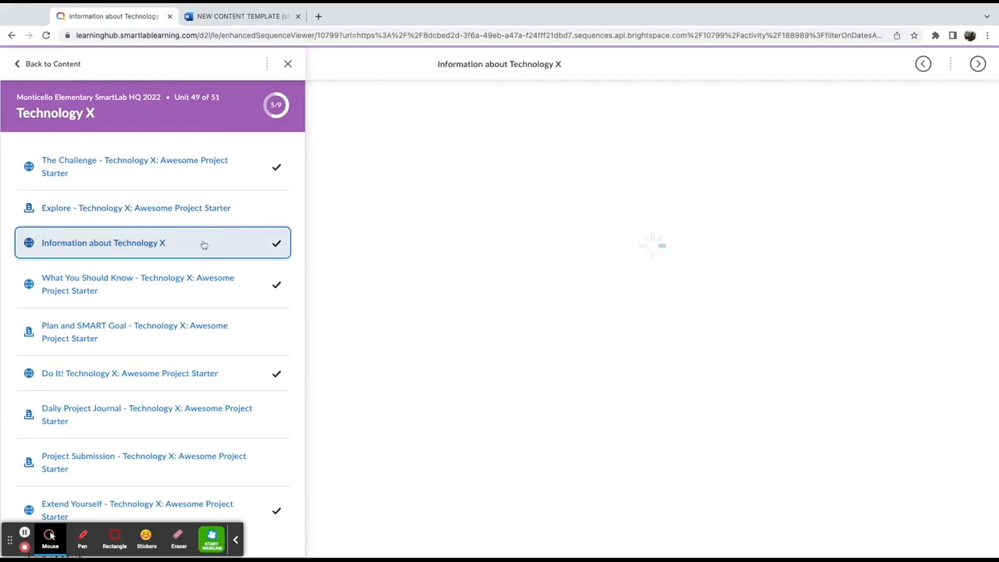
{"action": "left_click", "coordinate": [204, 275]}
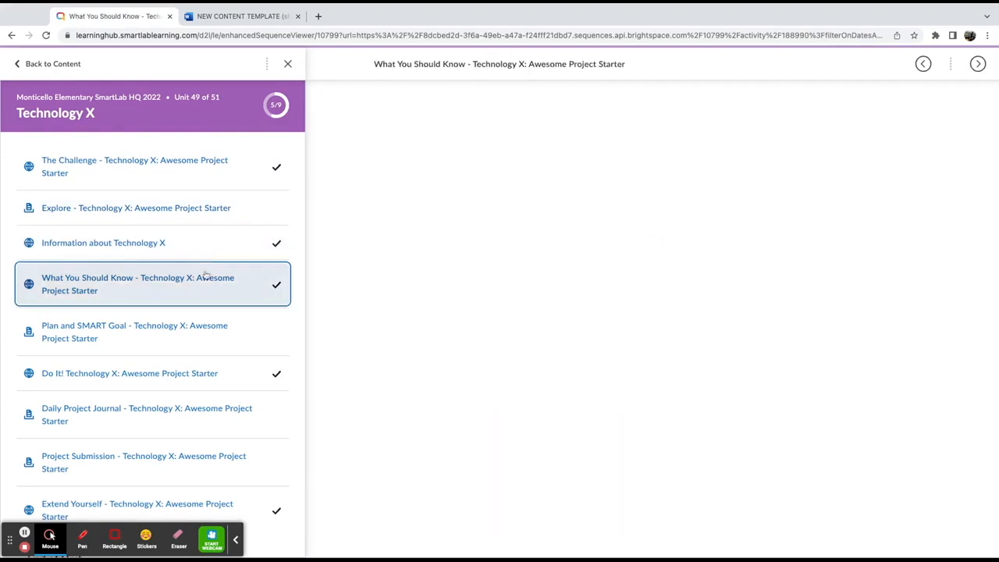
{"action": "left_click", "coordinate": [192, 326]}
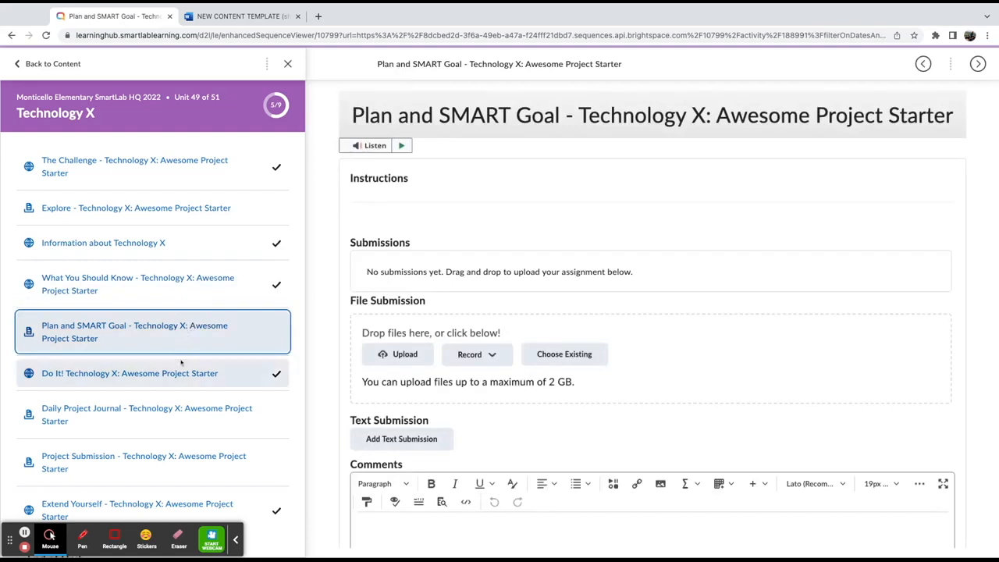
{"action": "left_click", "coordinate": [181, 367]}
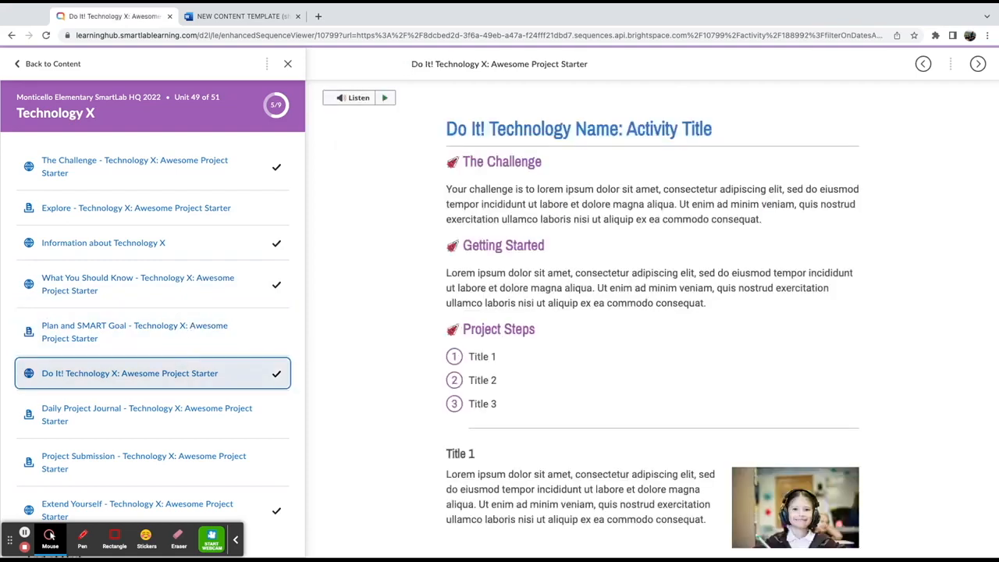
{"action": "left_click", "coordinate": [69, 65]}
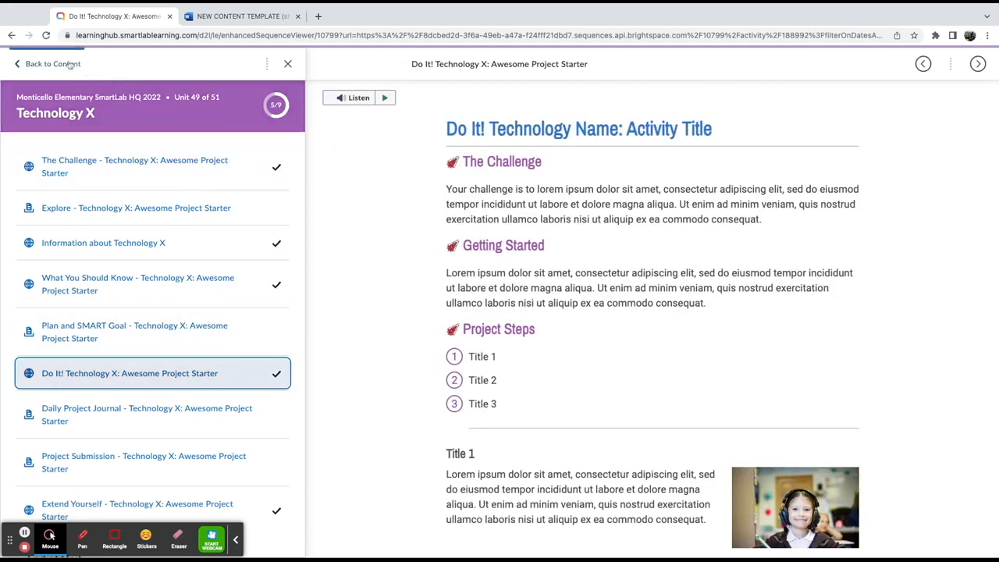